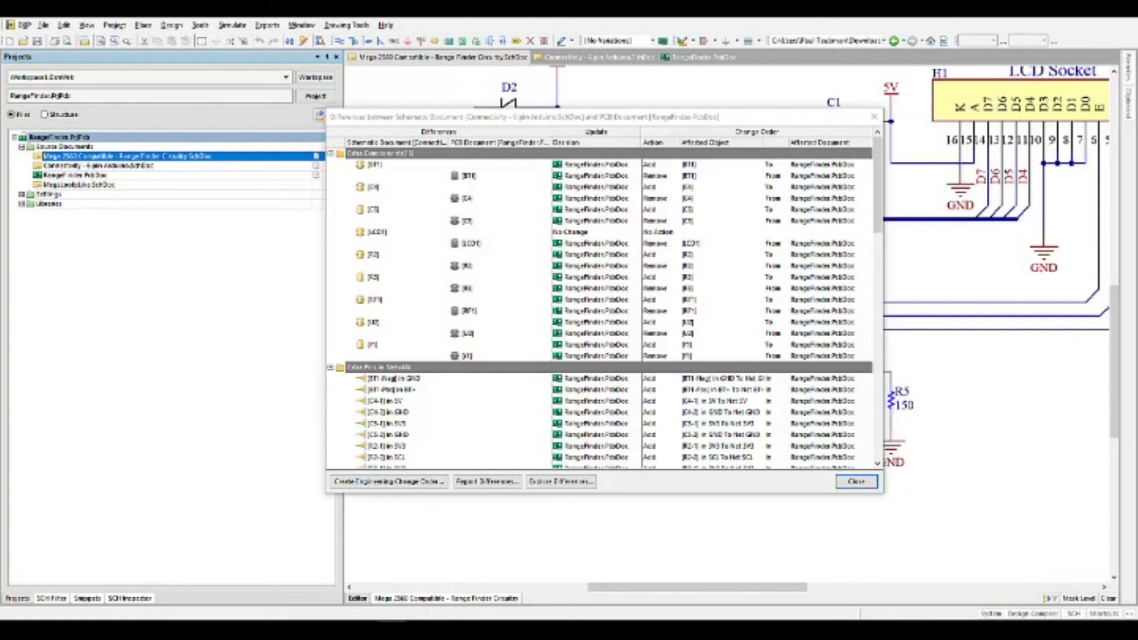
Close the schematic-to-PCB differences list so the Range Finder Circuitry schematic is fully visible.
click(859, 482)
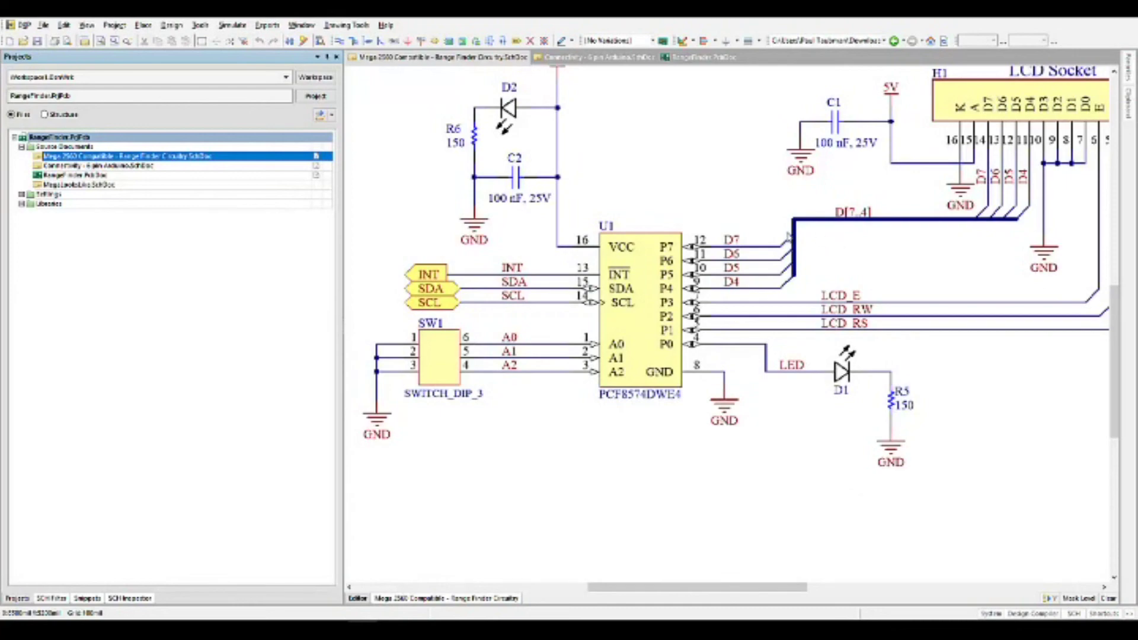
Open U1's PCF8574DWE4 properties (unique ID WHGKJOWG) and screenshot its Properties section.
double_click(647, 321)
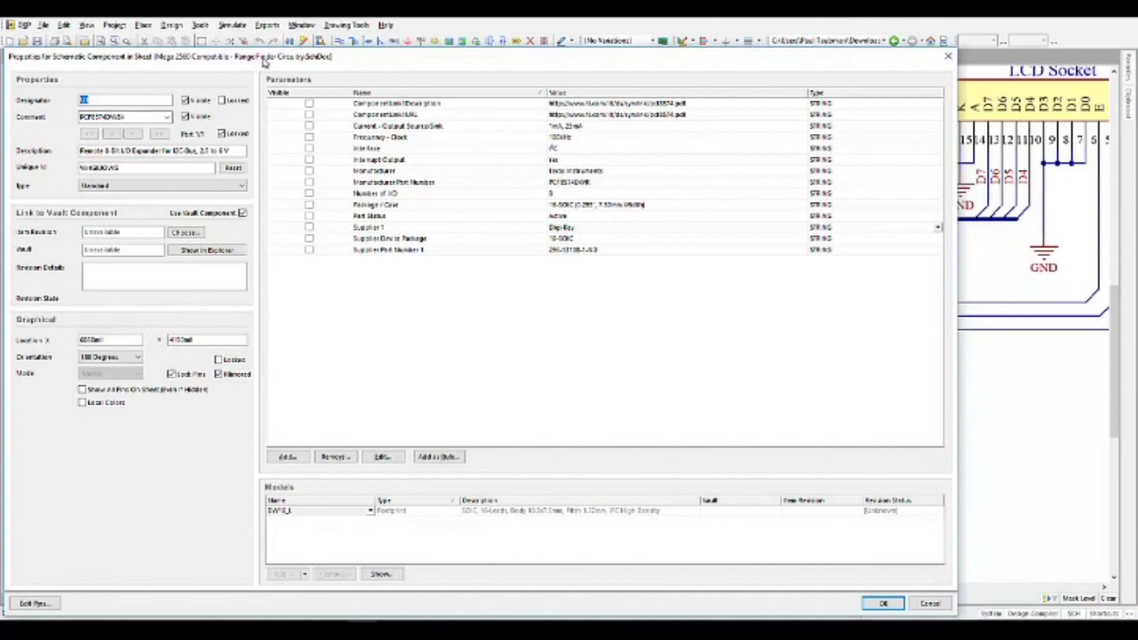
drag(270, 61, 599, 106)
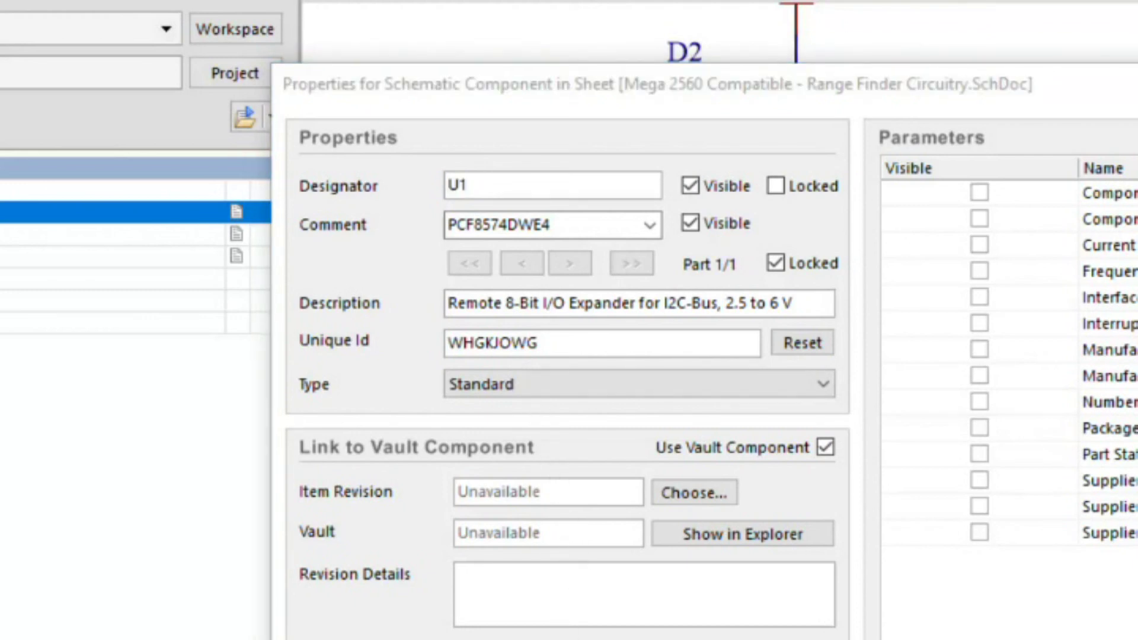
key(Print)
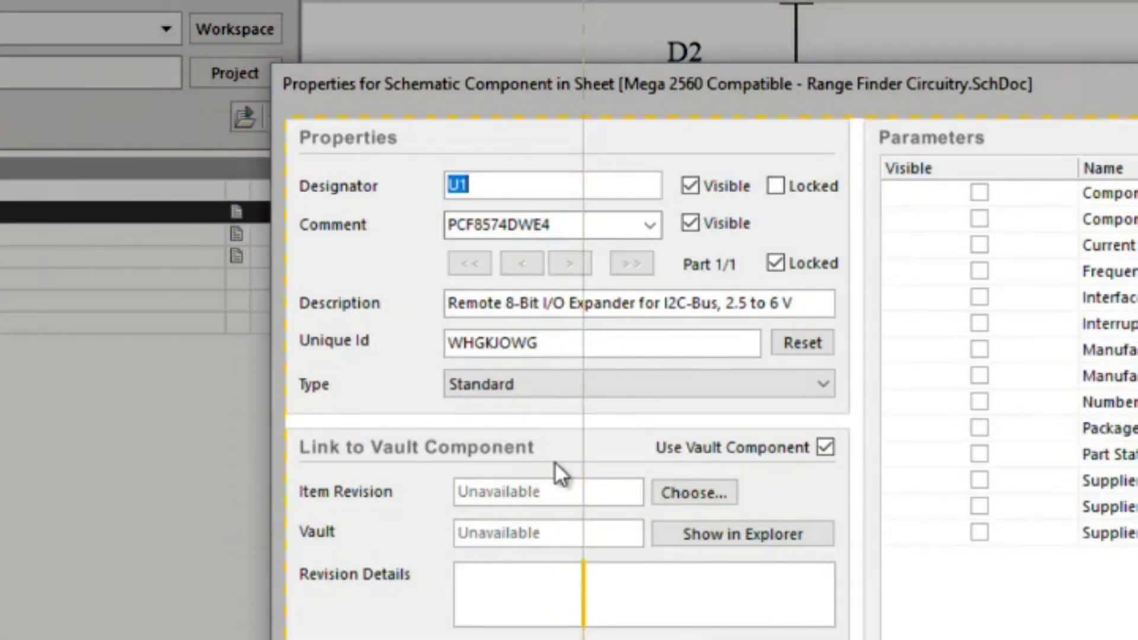
click(404, 279)
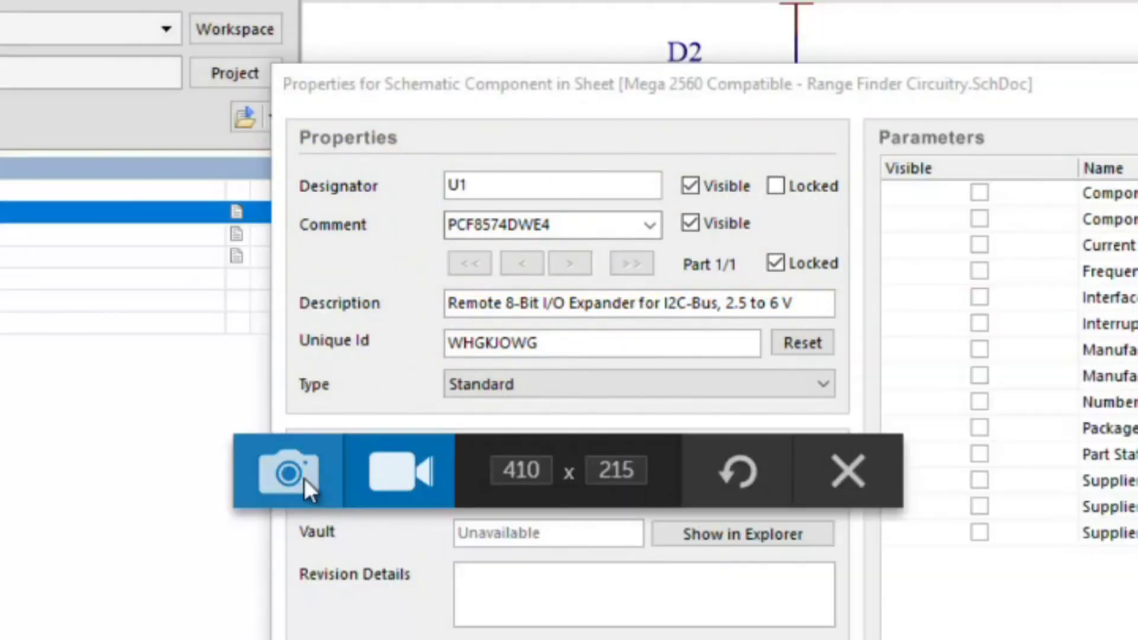
click(289, 473)
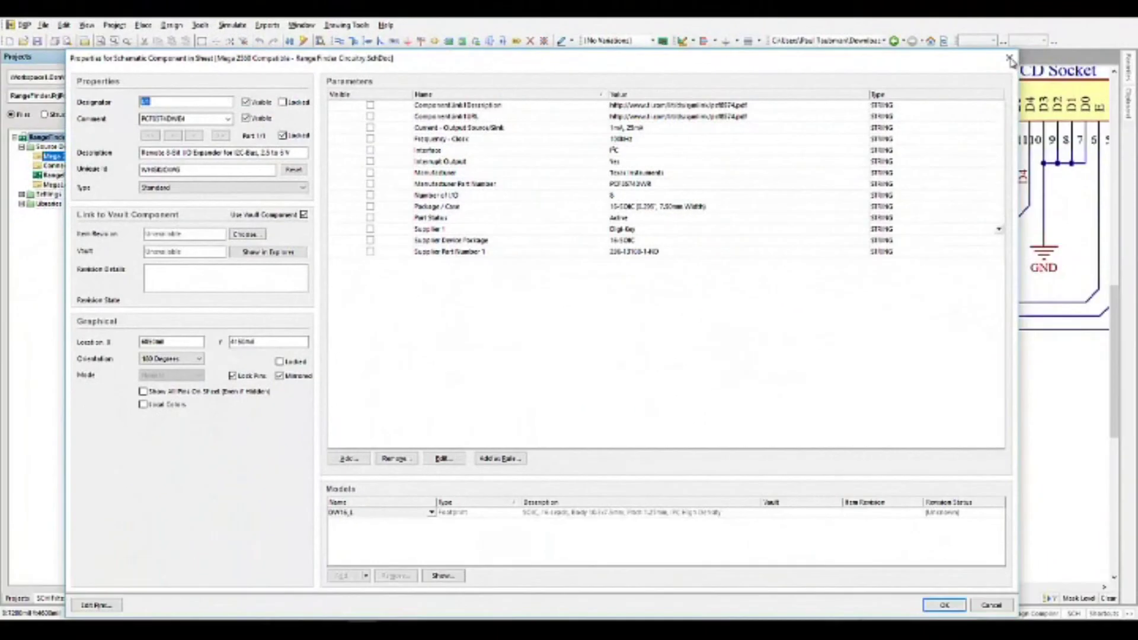
Change the copied PCF8574DWE4 expander's designator from U? to U100.
click(1009, 58)
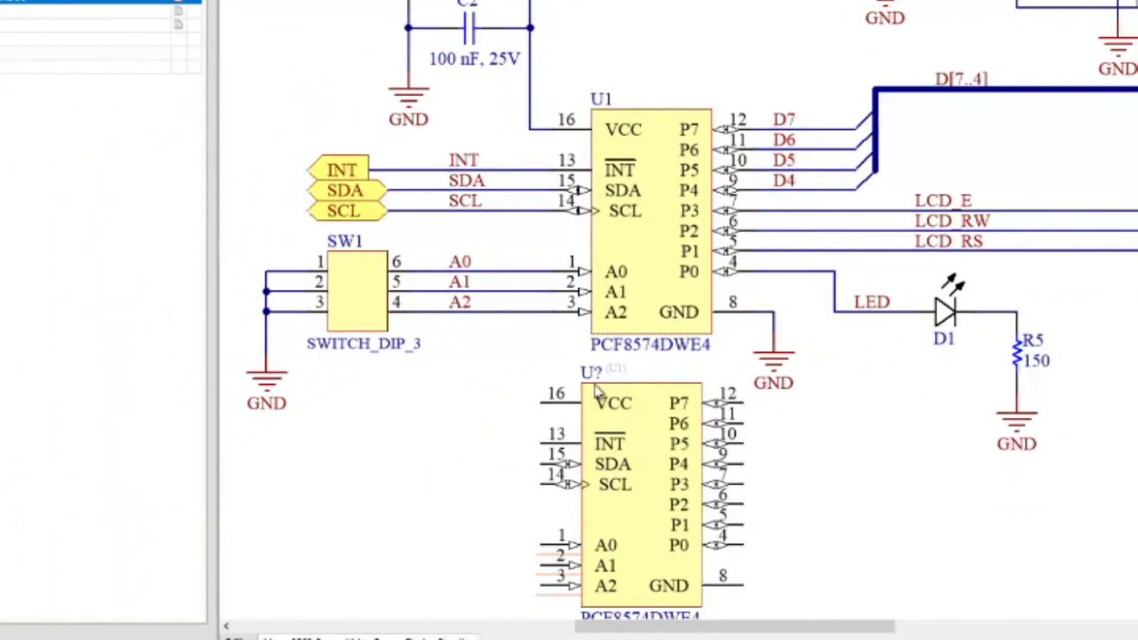
double_click(613, 419)
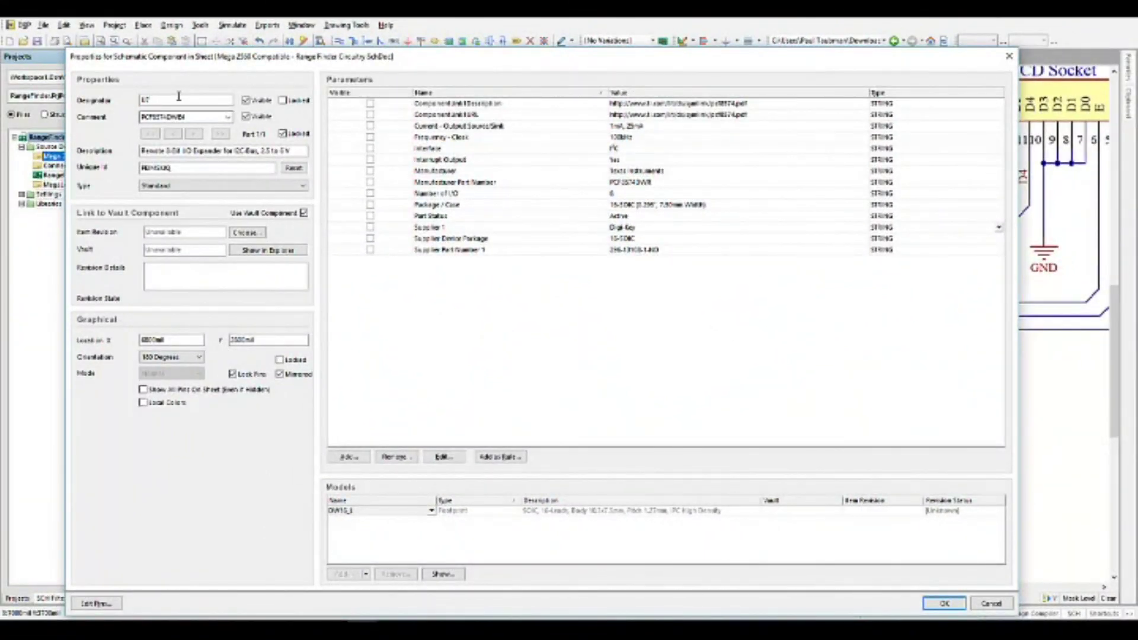
click(178, 98)
key(BackSpace)
text(100)
click(421, 325)
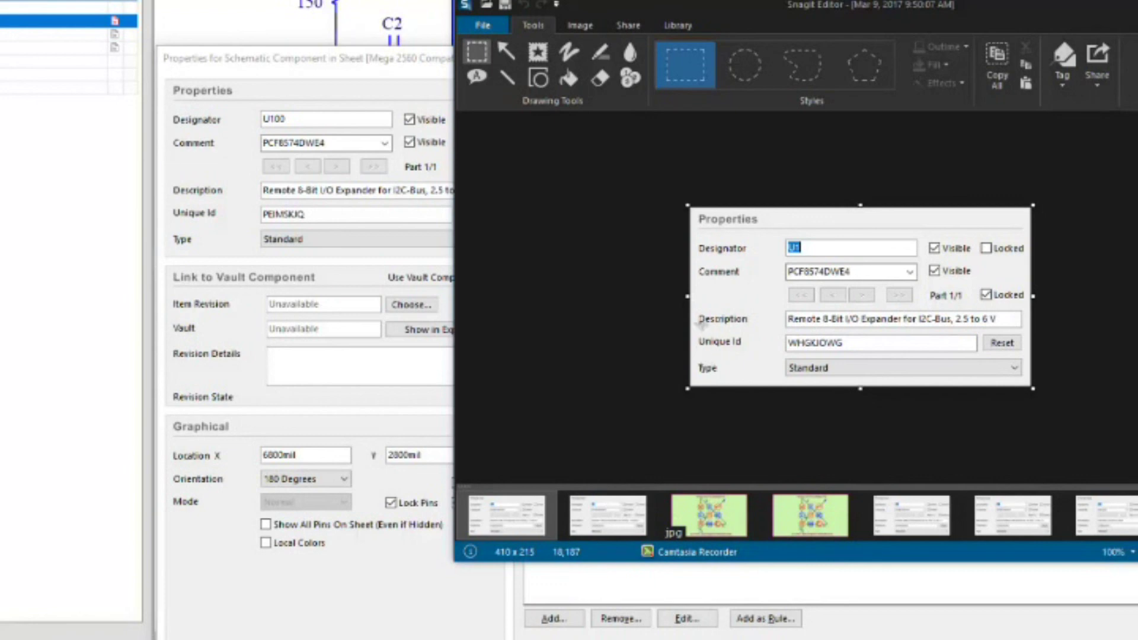
Close the Snagit editor and the U100 properties, then open RangeFinder.PcbDoc.
drag(1132, 11, 772, 14)
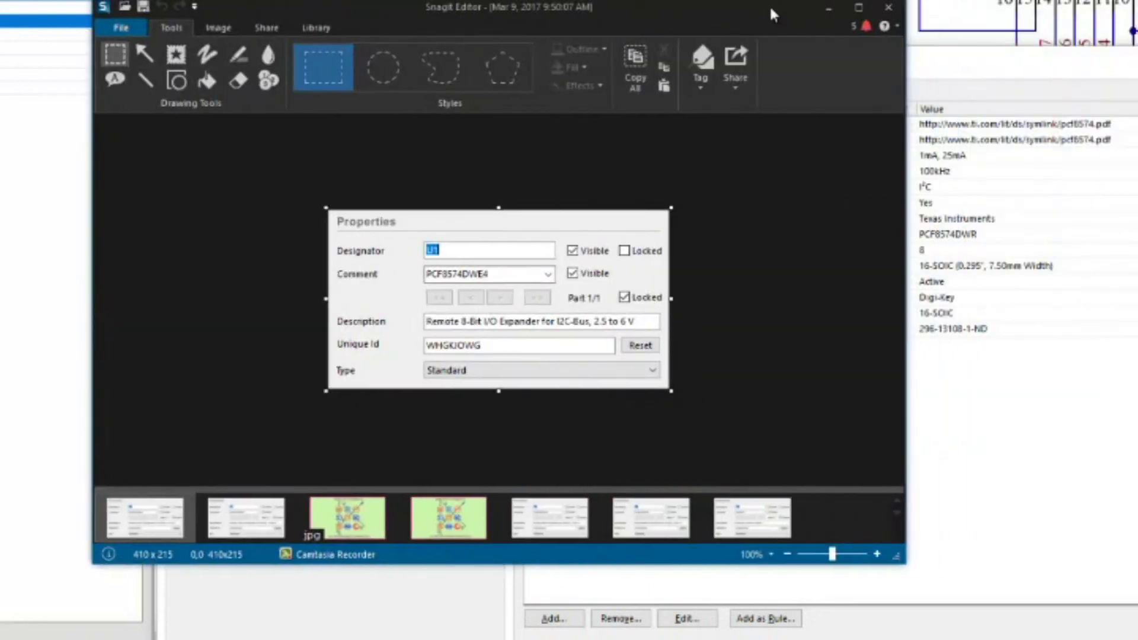
click(887, 8)
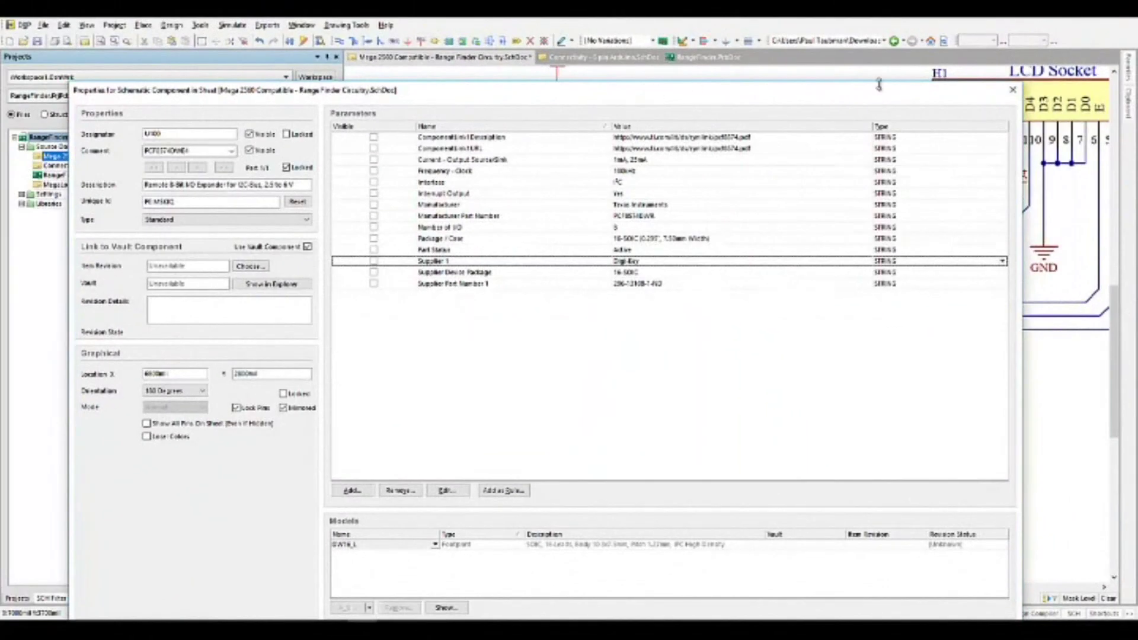
click(1011, 90)
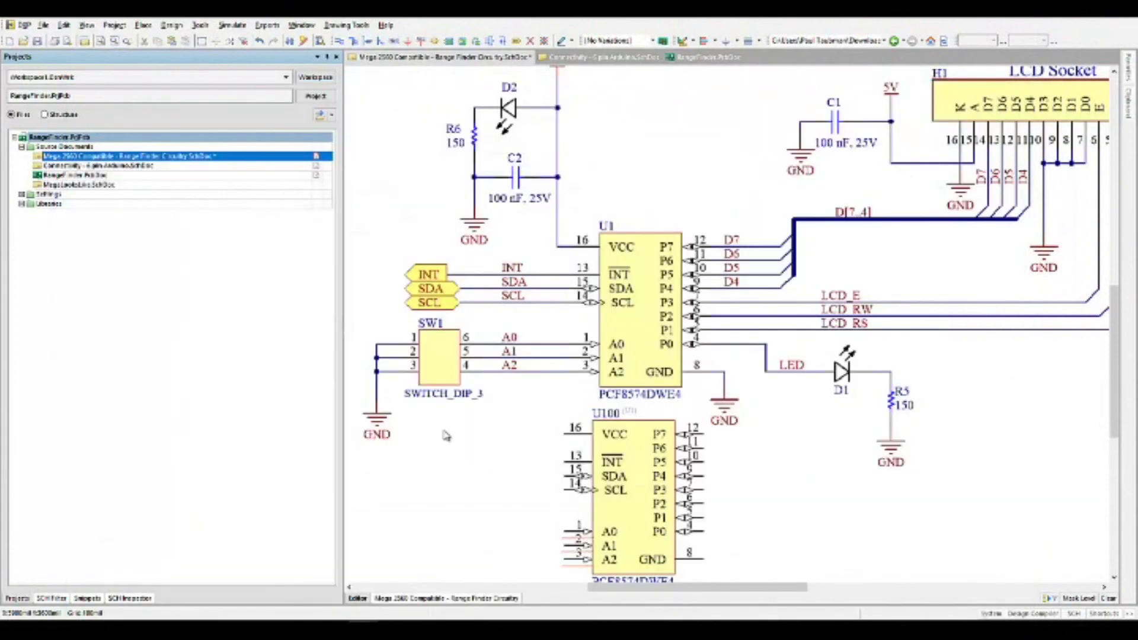
double_click(69, 176)
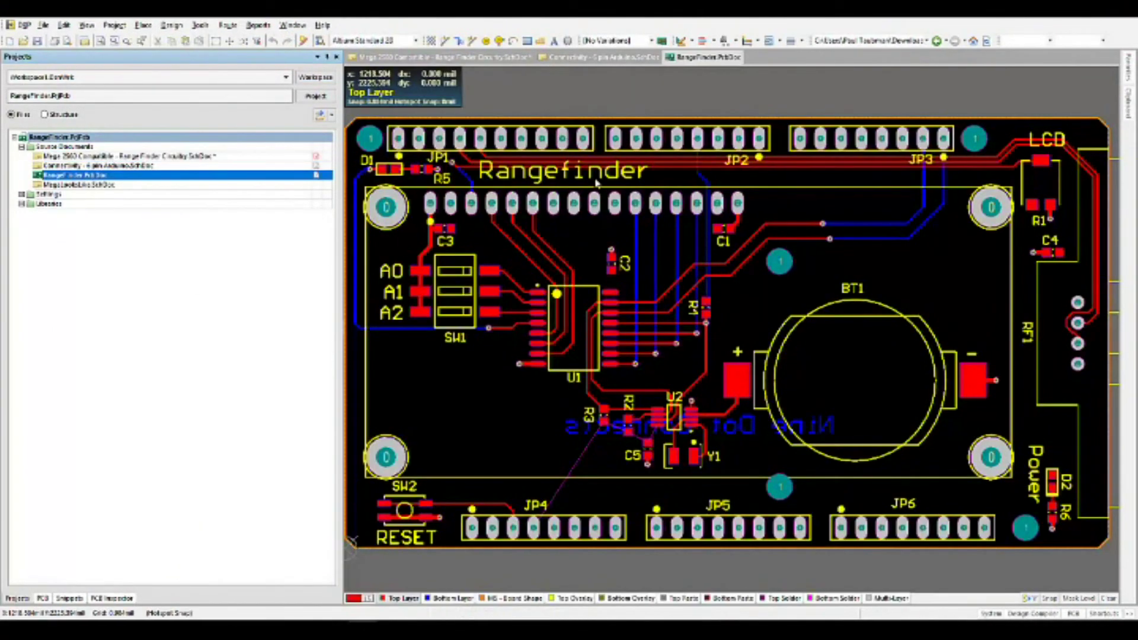
Review the U1 footprint's properties on the board, including its linked unique ID.
click(569, 363)
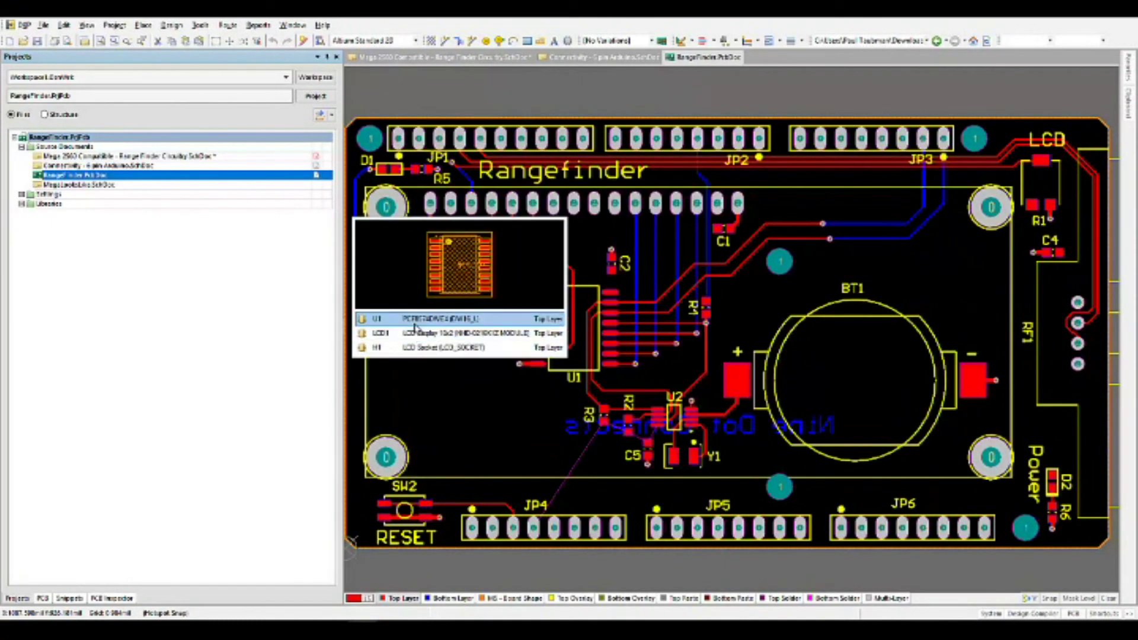
click(415, 320)
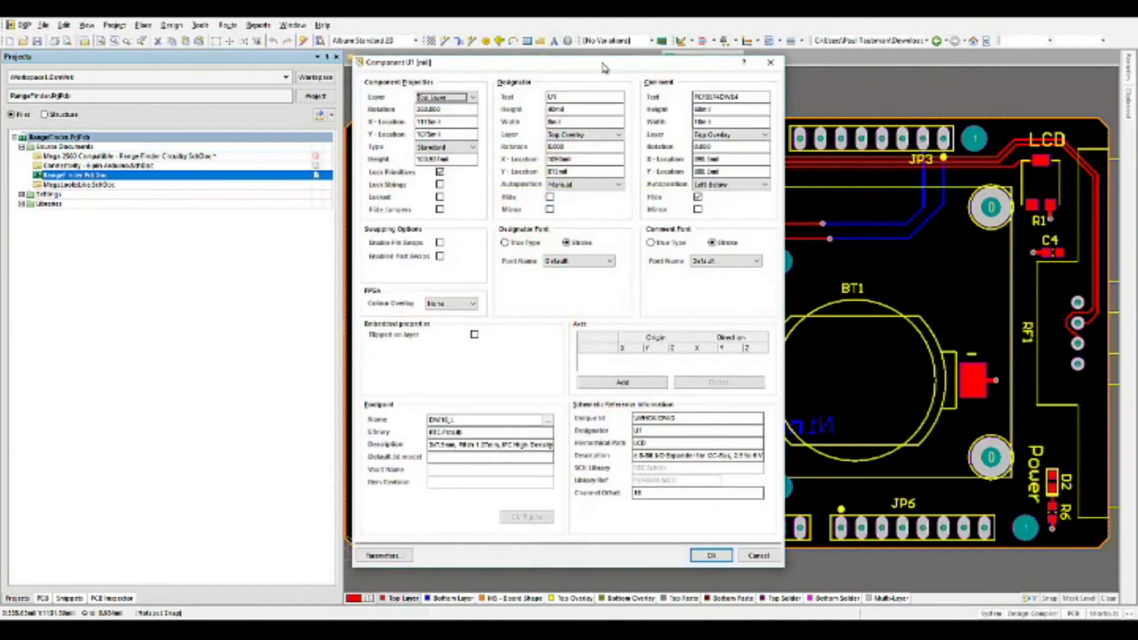
drag(604, 67, 366, 14)
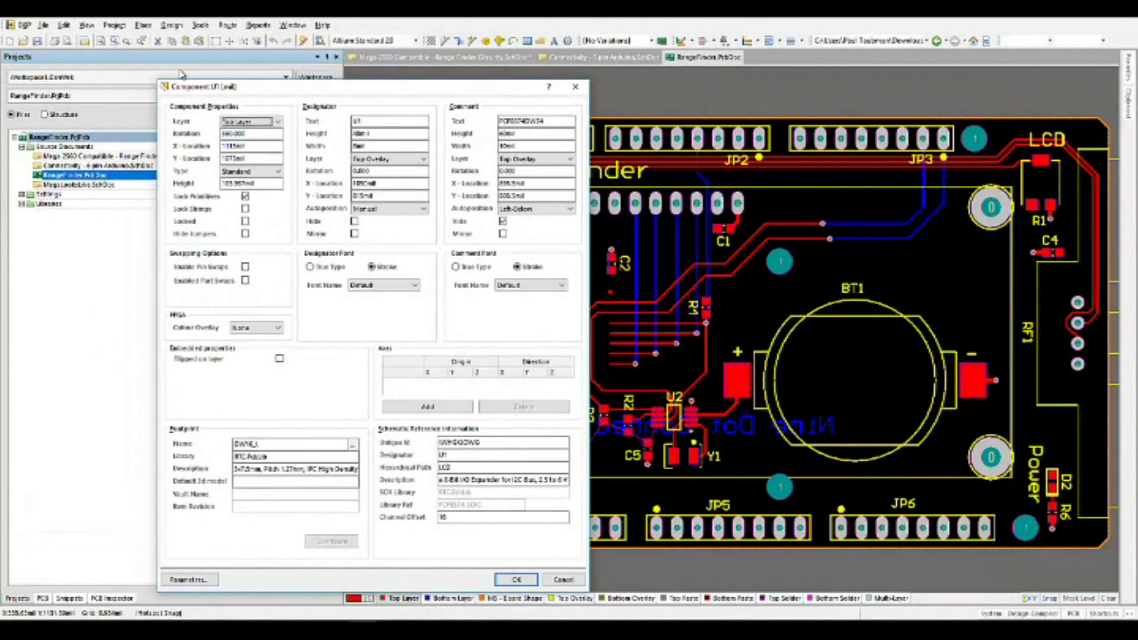
click(575, 87)
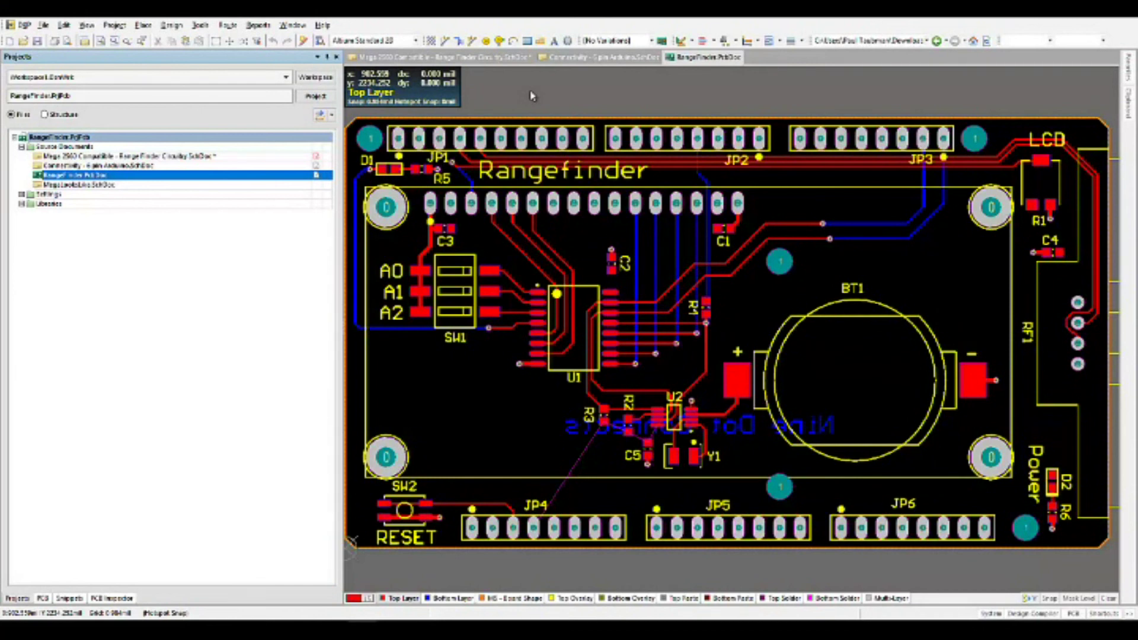
click(115, 25)
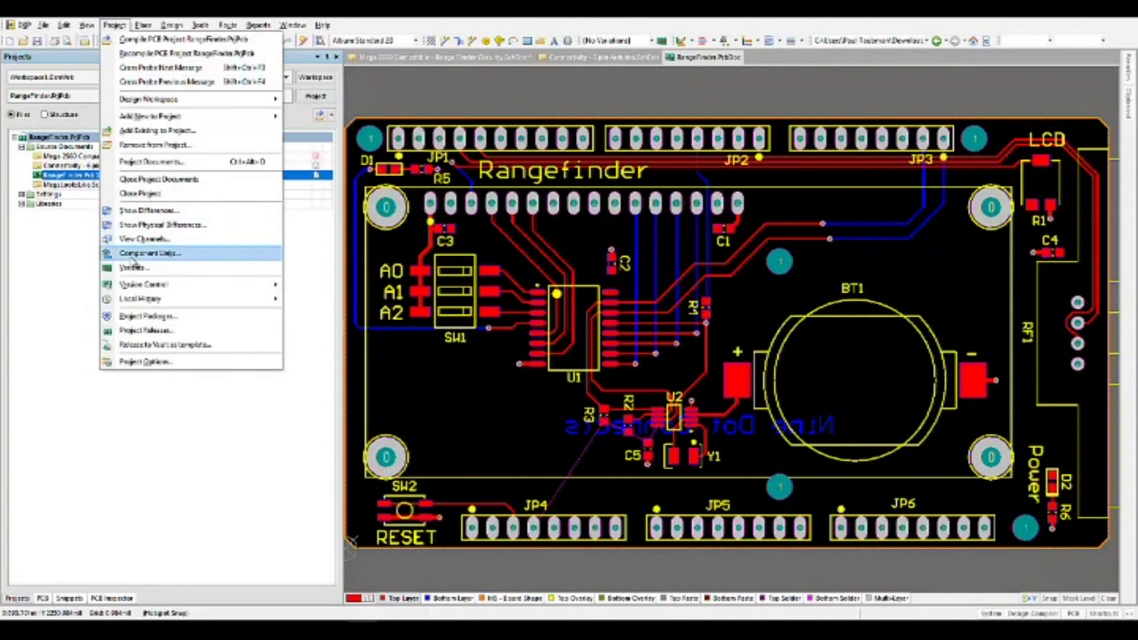
Open Edit Component Links and inspect matched D1 and un-matched C4 and C5 entries.
click(132, 257)
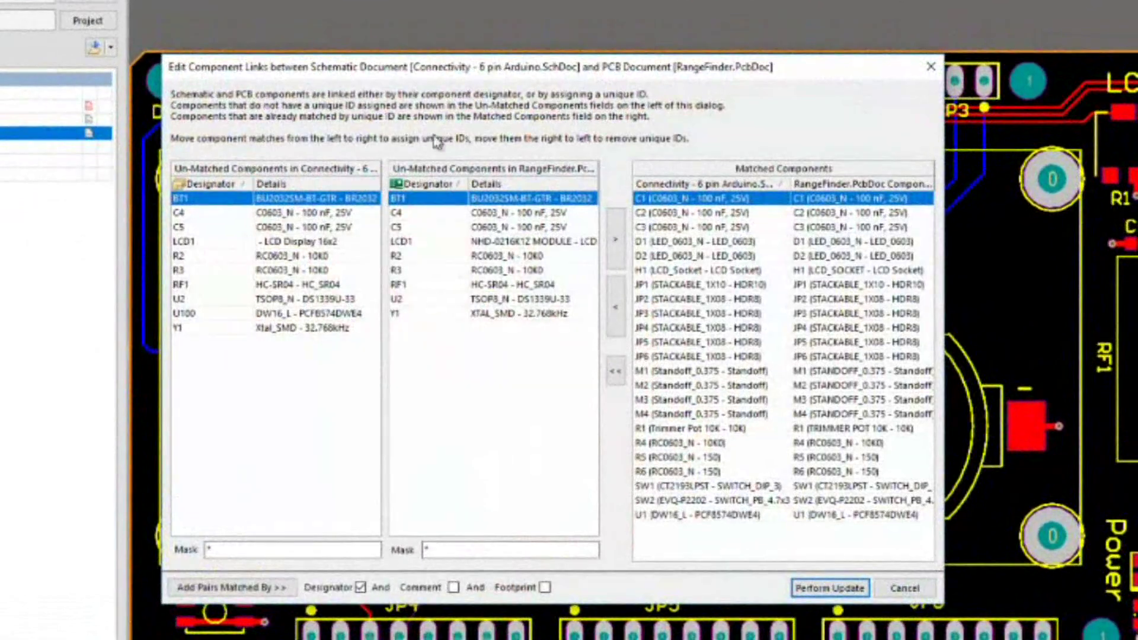
drag(520, 67, 475, 54)
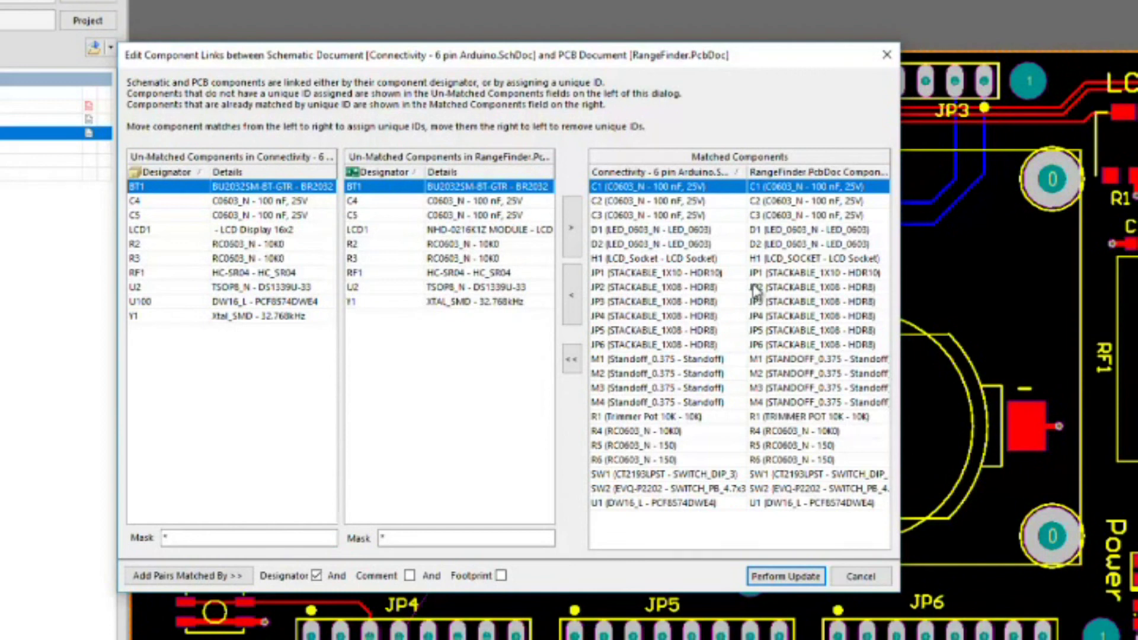
click(679, 236)
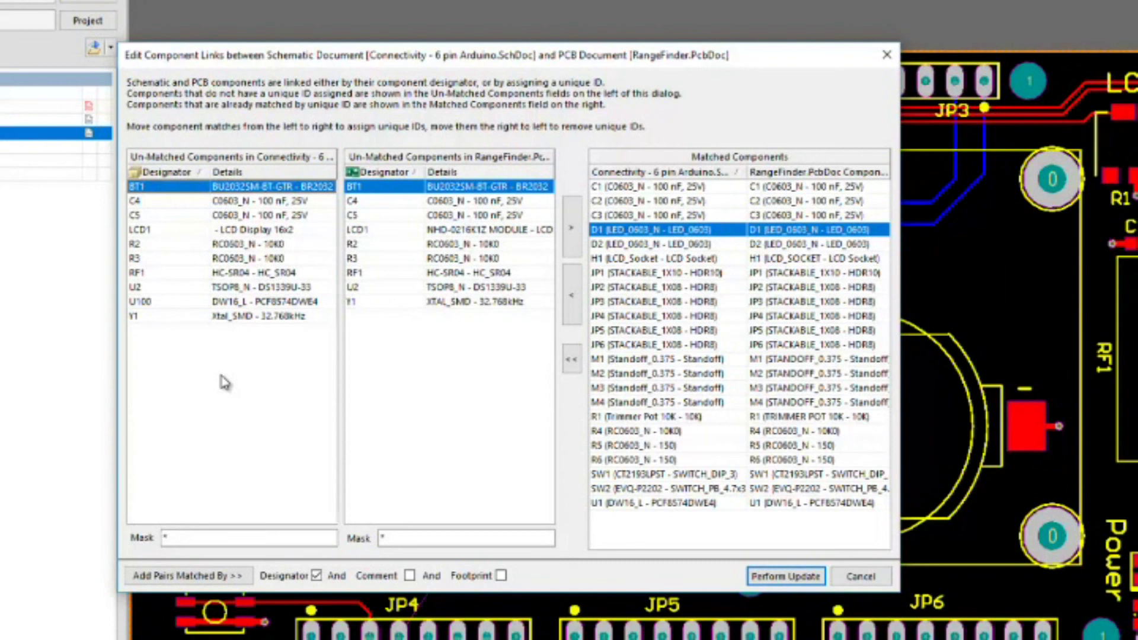
click(155, 205)
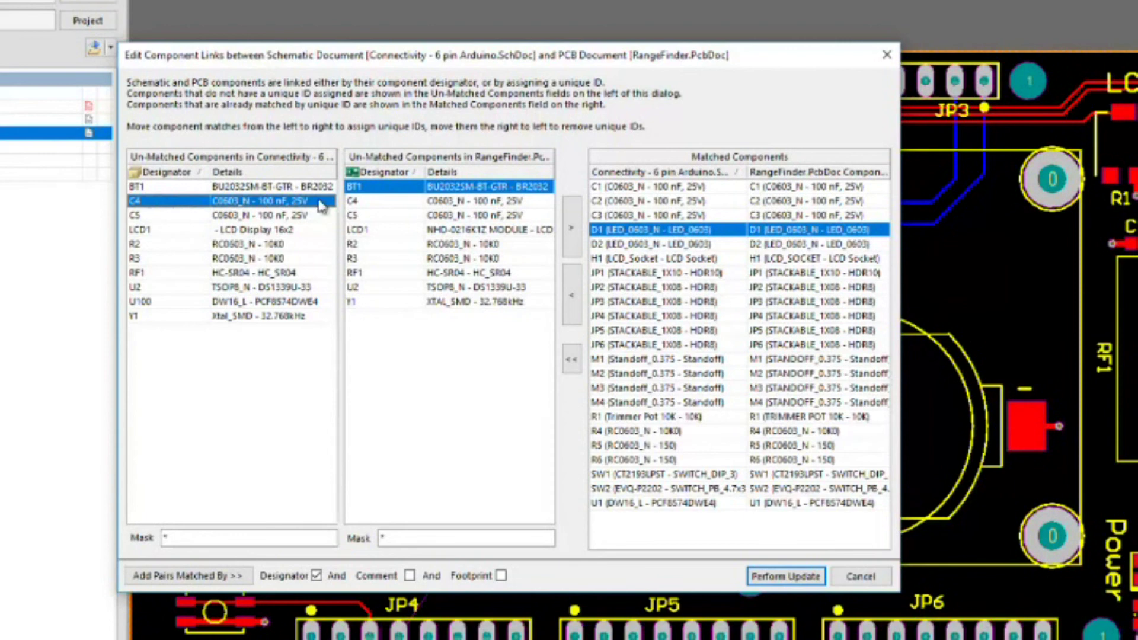
click(380, 201)
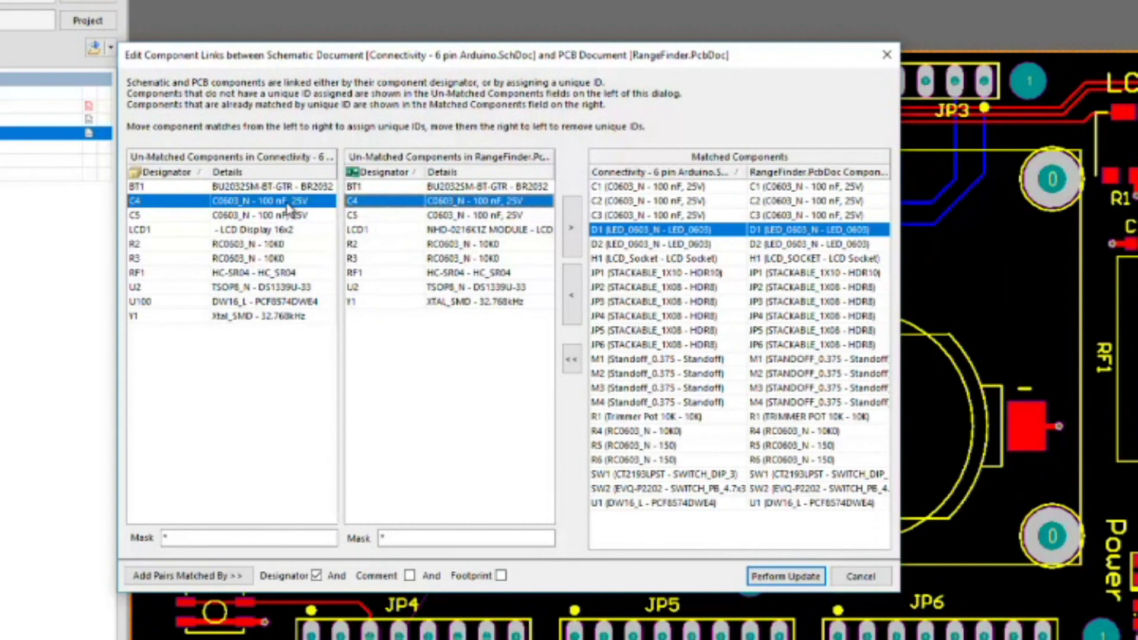
click(156, 216)
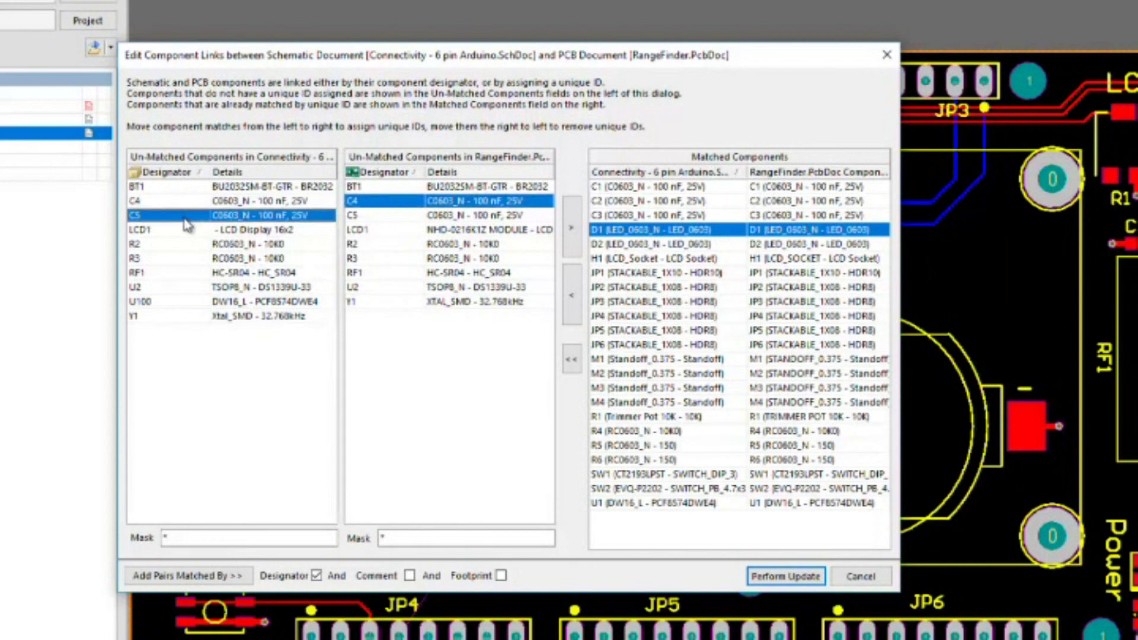
Link C5, auto-match all same-designator pairs leaving U100 unmatched, then close without applying.
click(359, 216)
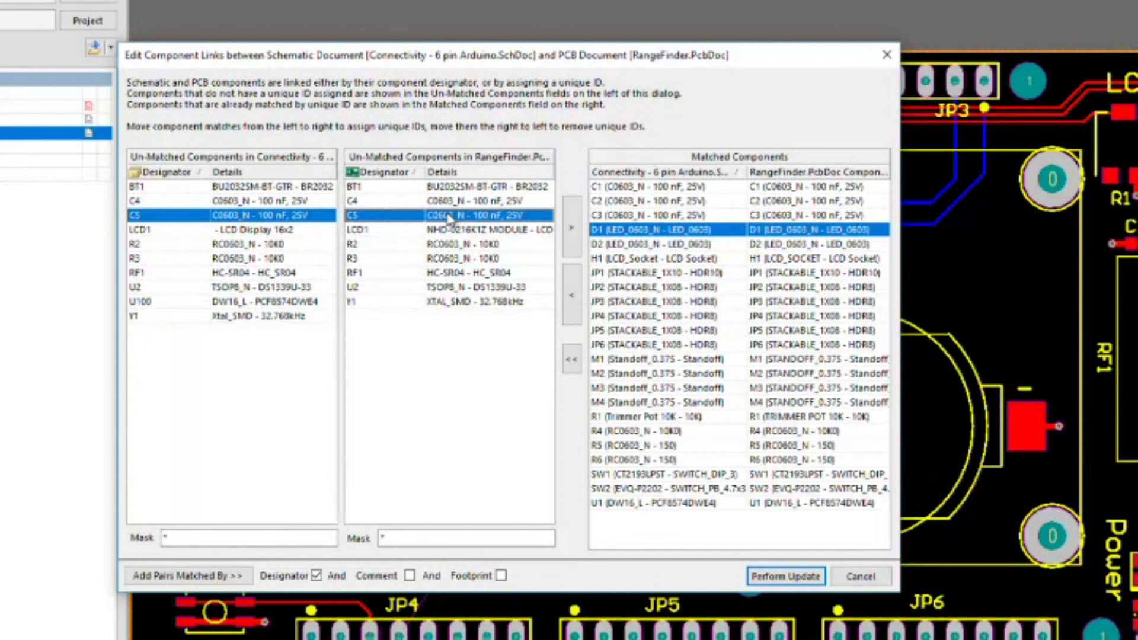
click(572, 232)
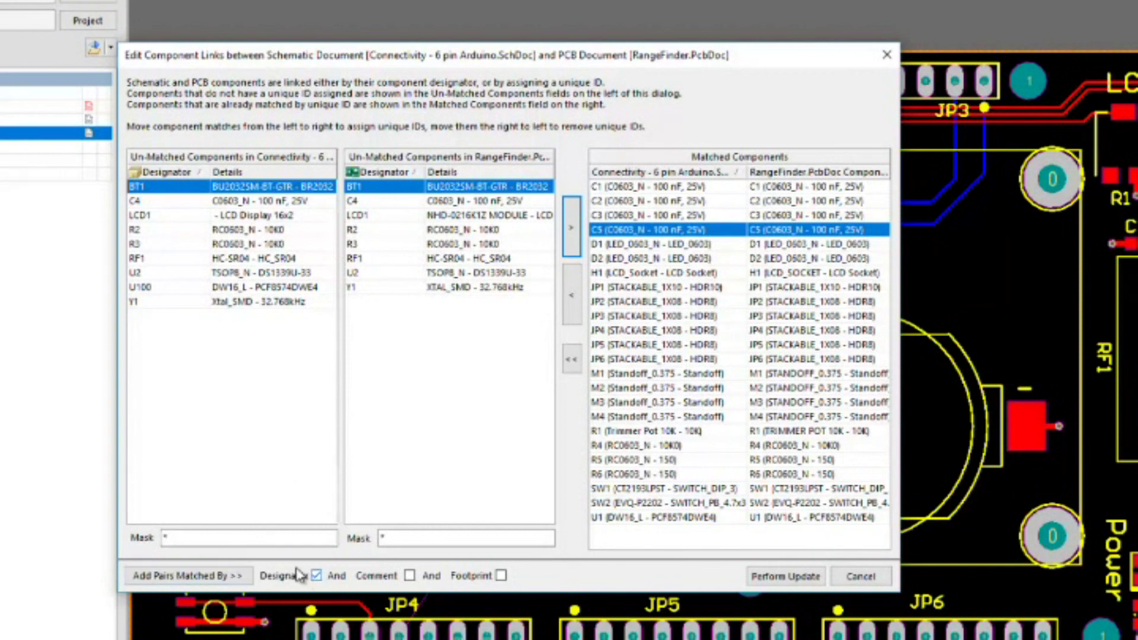
click(198, 580)
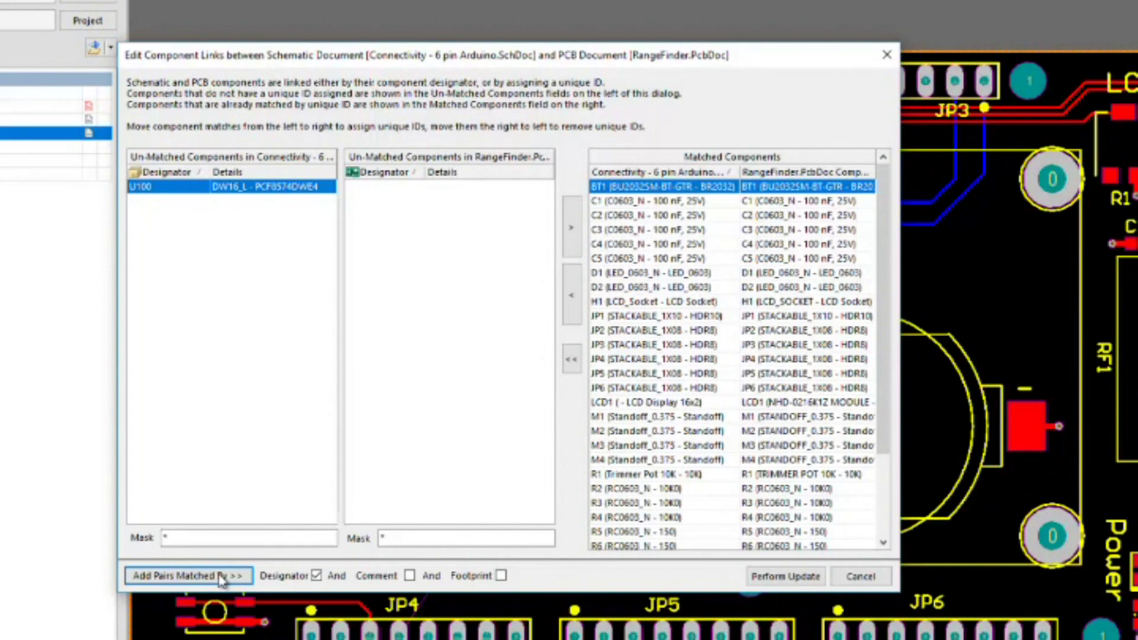
click(863, 577)
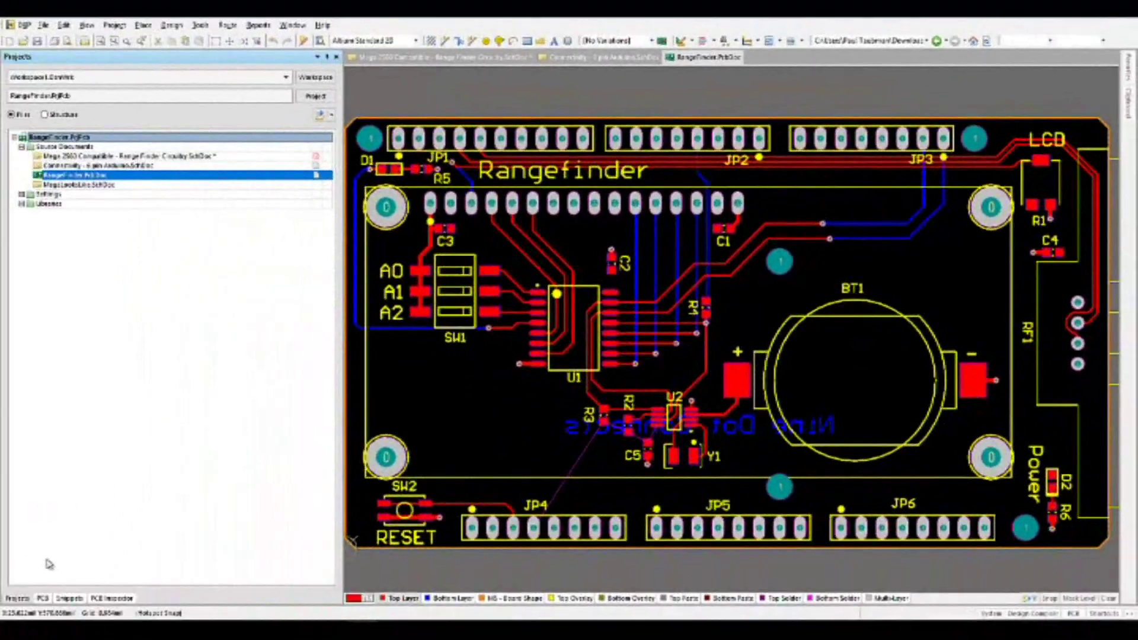
Show the Snippets panel with NDC Snippets and SnippetsFolder expanded to preview their snippets.
click(69, 599)
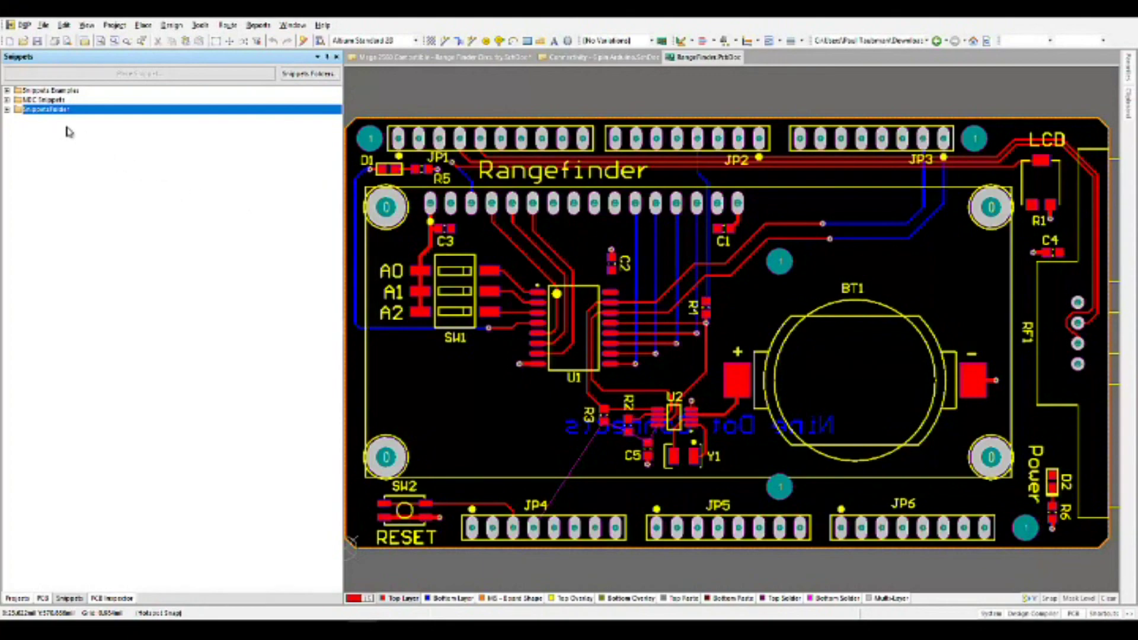
click(42, 100)
click(7, 100)
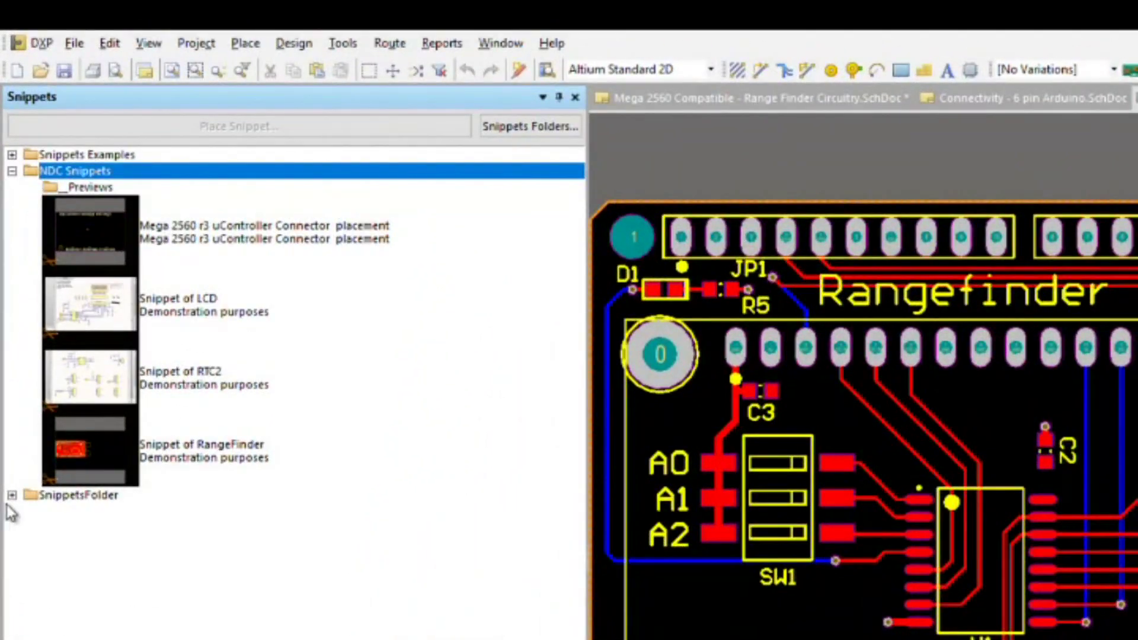
click(9, 358)
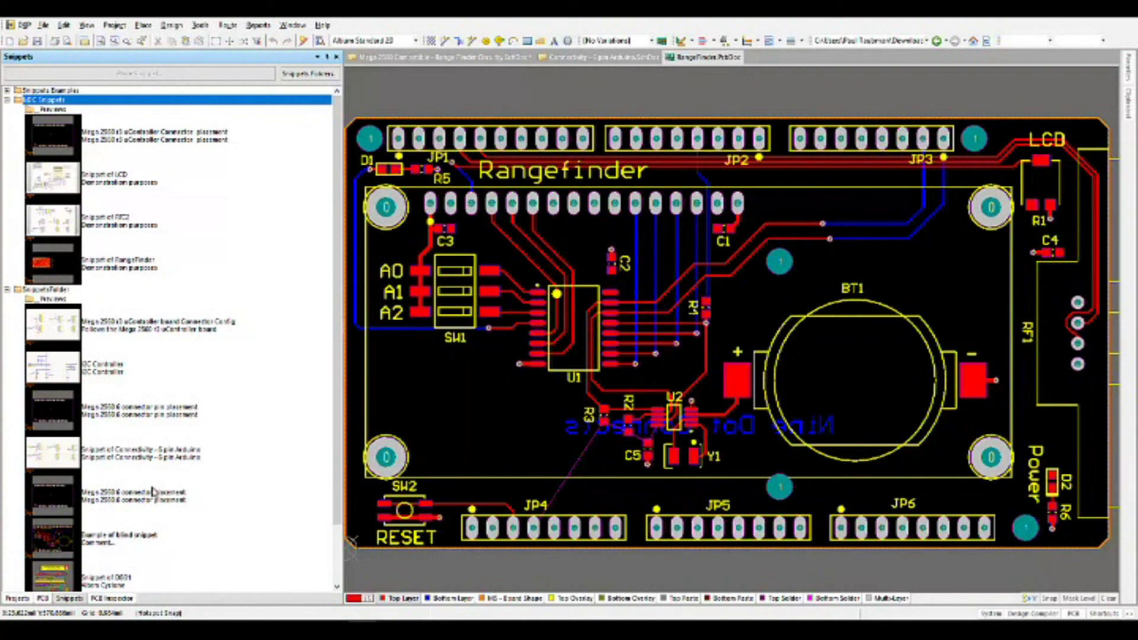
Delete the Mega 2560 r3 uController board Connector Config snippet from SnippetsFolder.
right_click(121, 333)
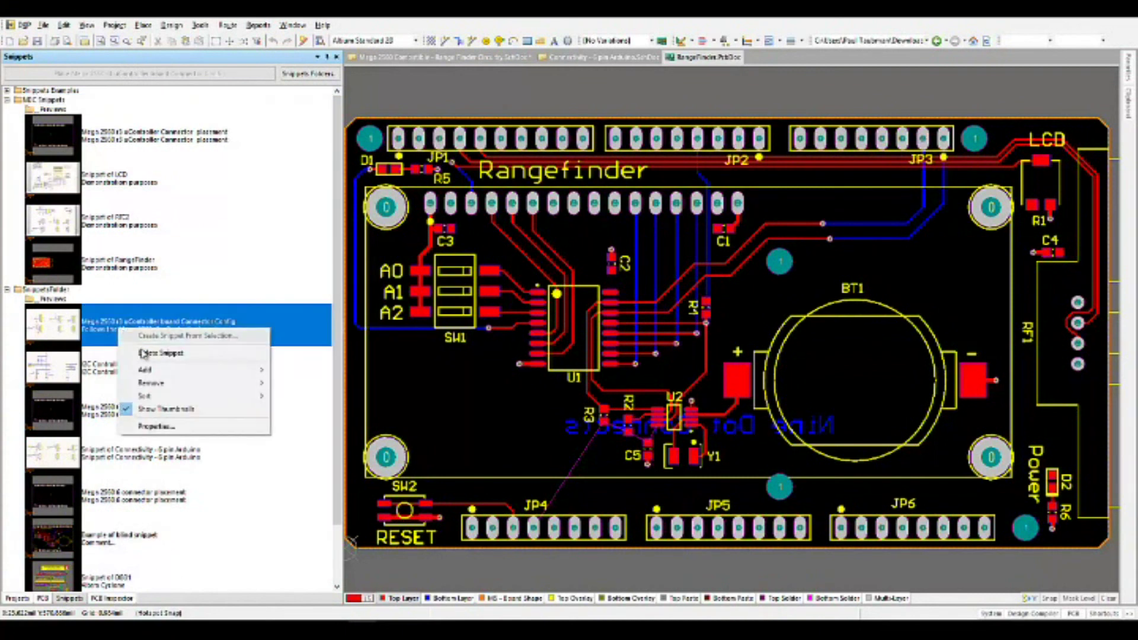
click(160, 353)
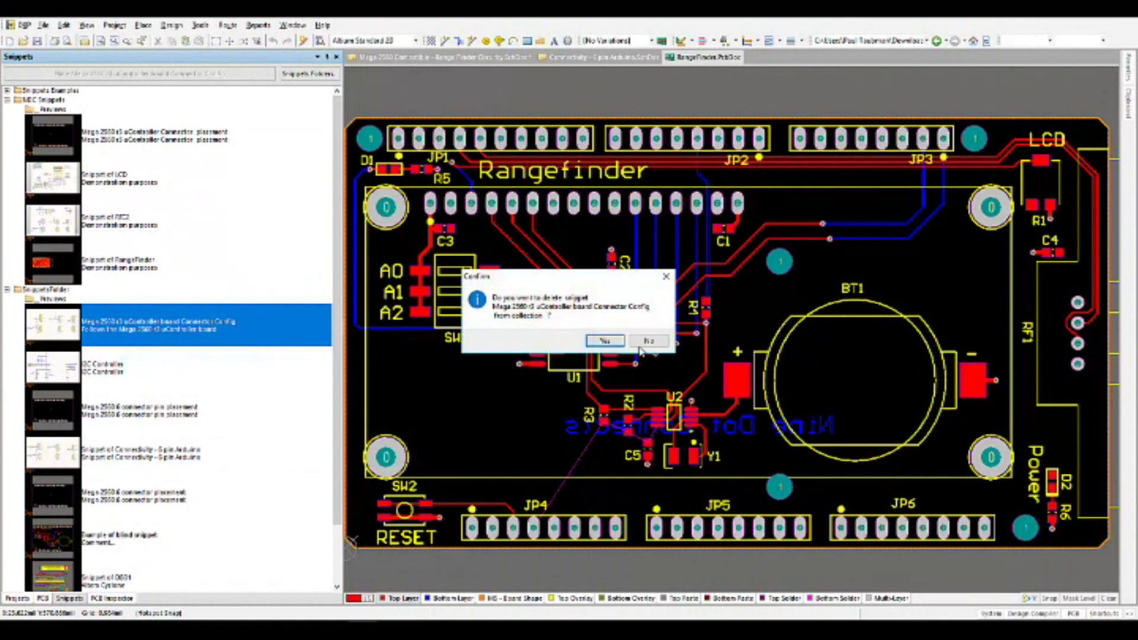
click(604, 341)
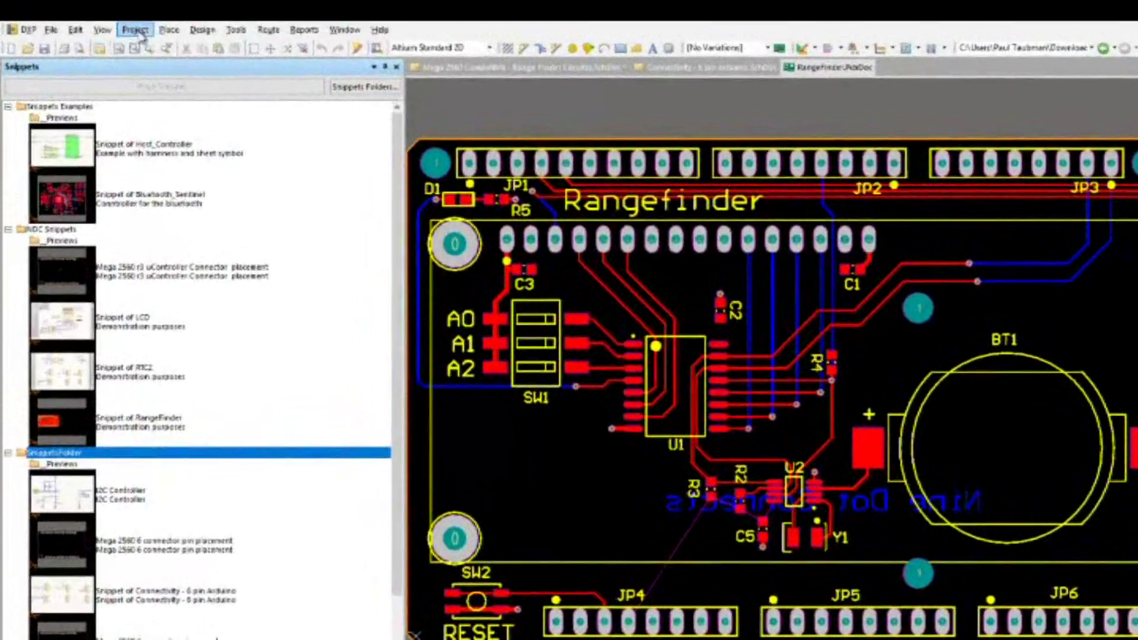
click(116, 25)
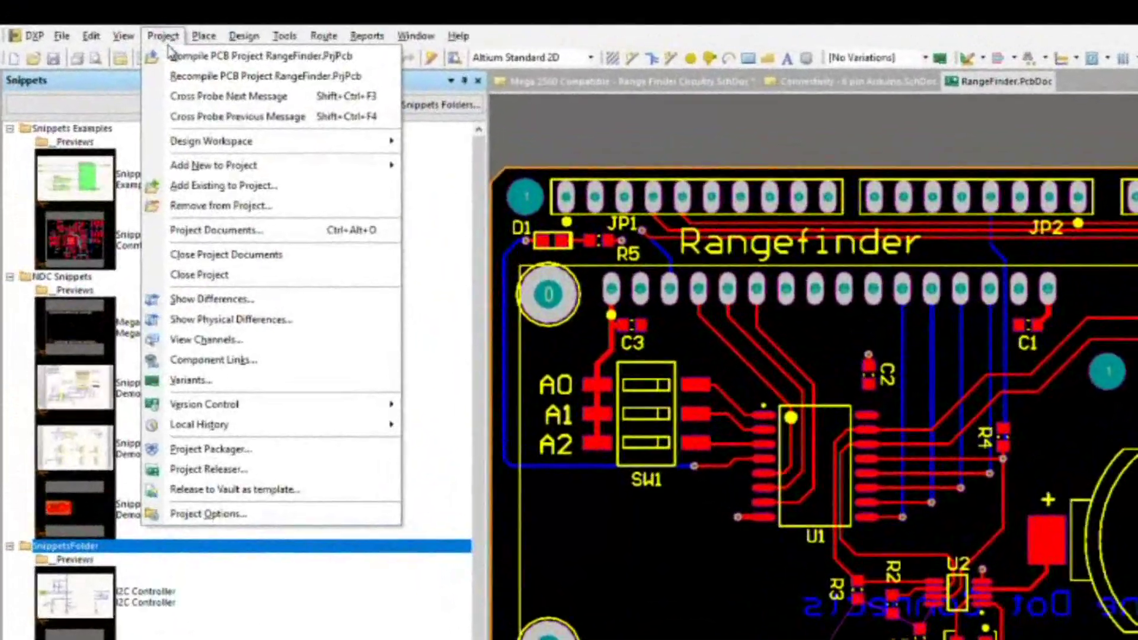
click(306, 361)
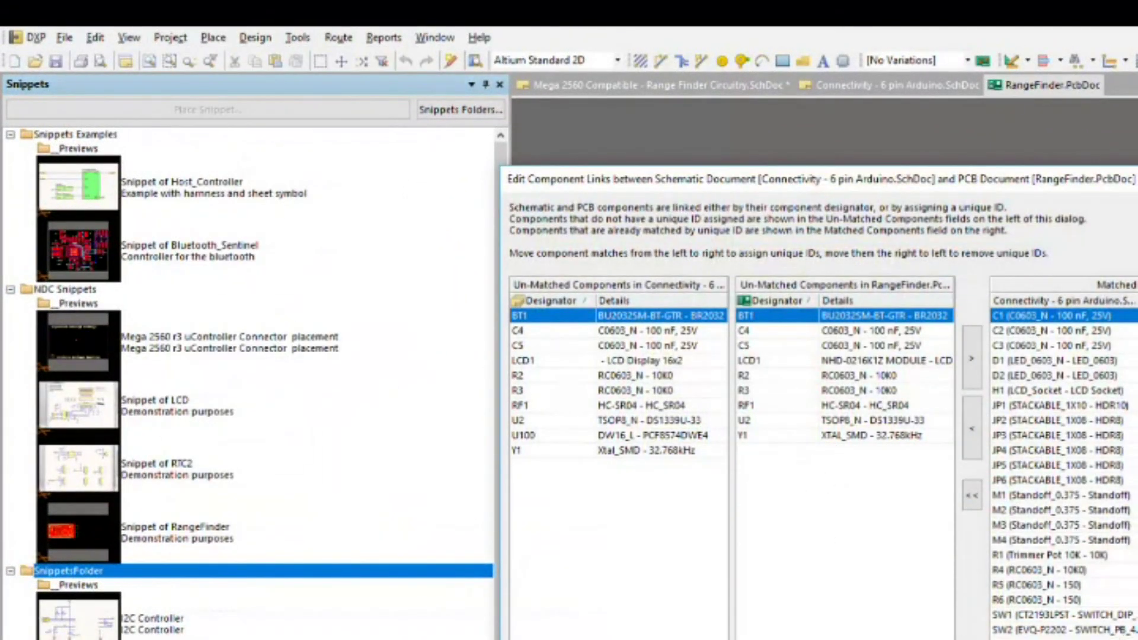
key(Escape)
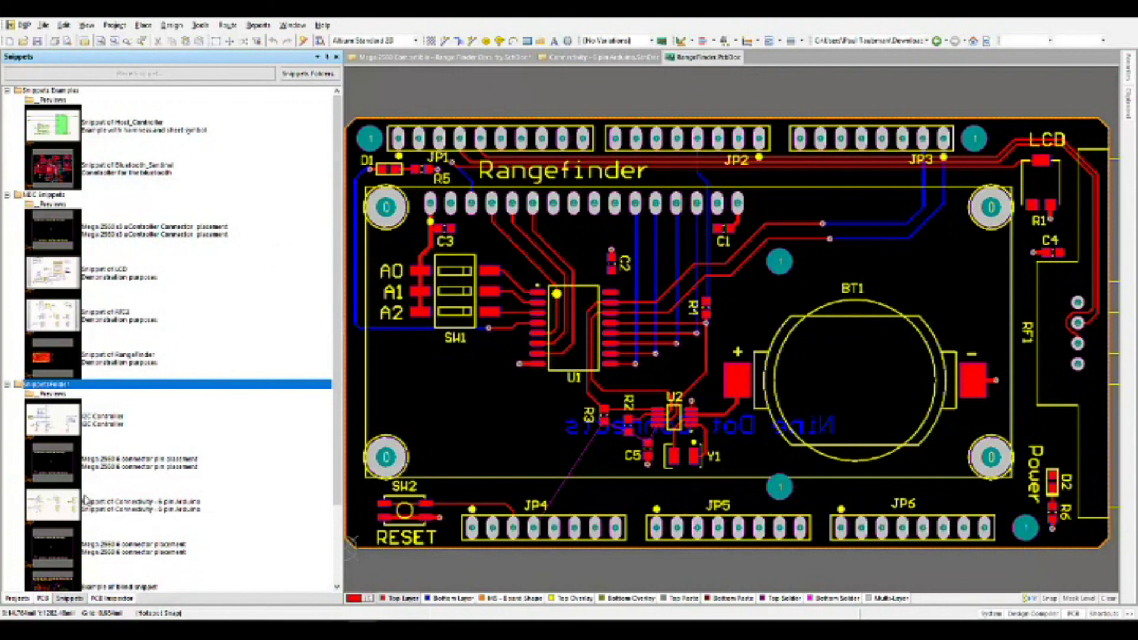
click(18, 599)
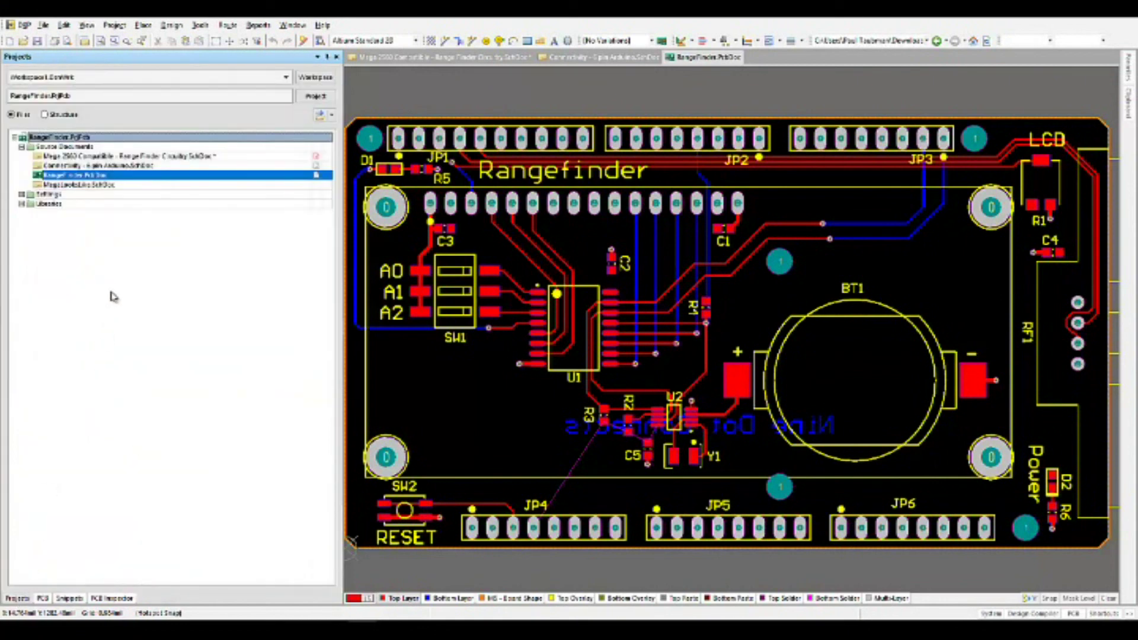
Open the Mega 2560 Compatible - Range Finder Circuitry schematic and fit the whole sheet in view.
click(103, 157)
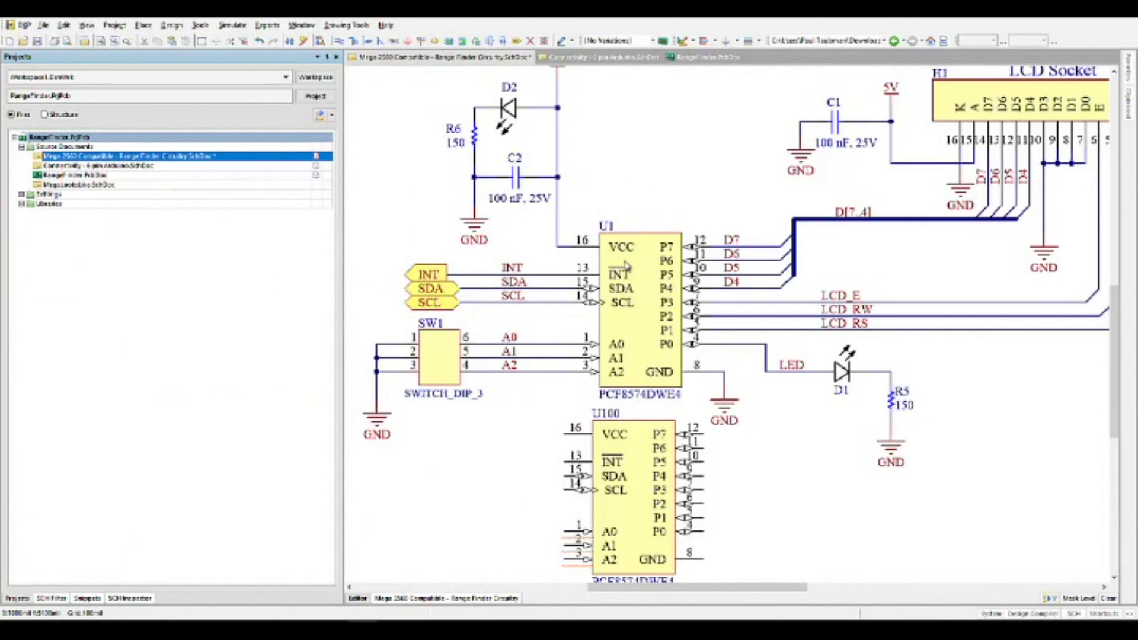
key(ctrl+Page_Down)
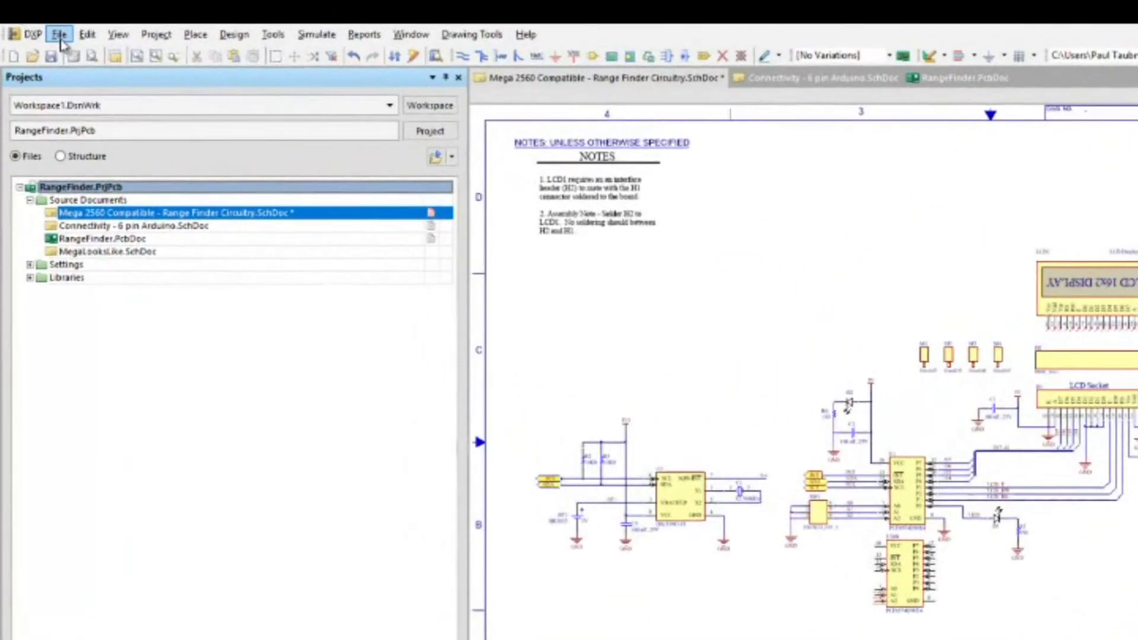
Save a copy of the schematic over the existing 'Duplicate - Mega 2560 Compatible - Range Finder Circuitry.SchDoc'.
click(44, 25)
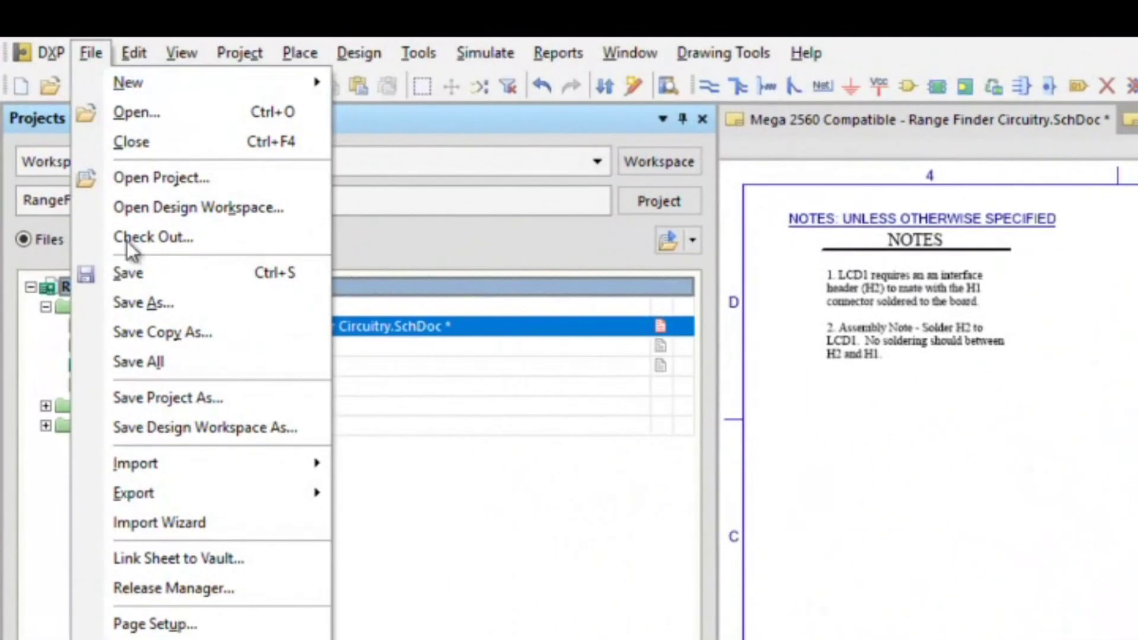
click(169, 330)
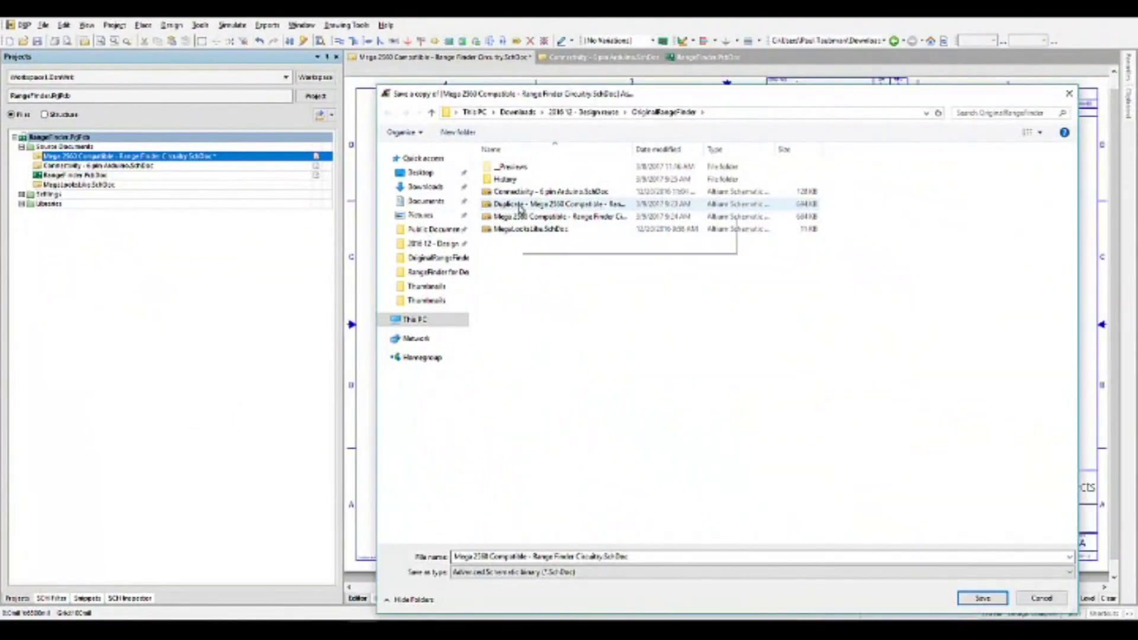
click(519, 204)
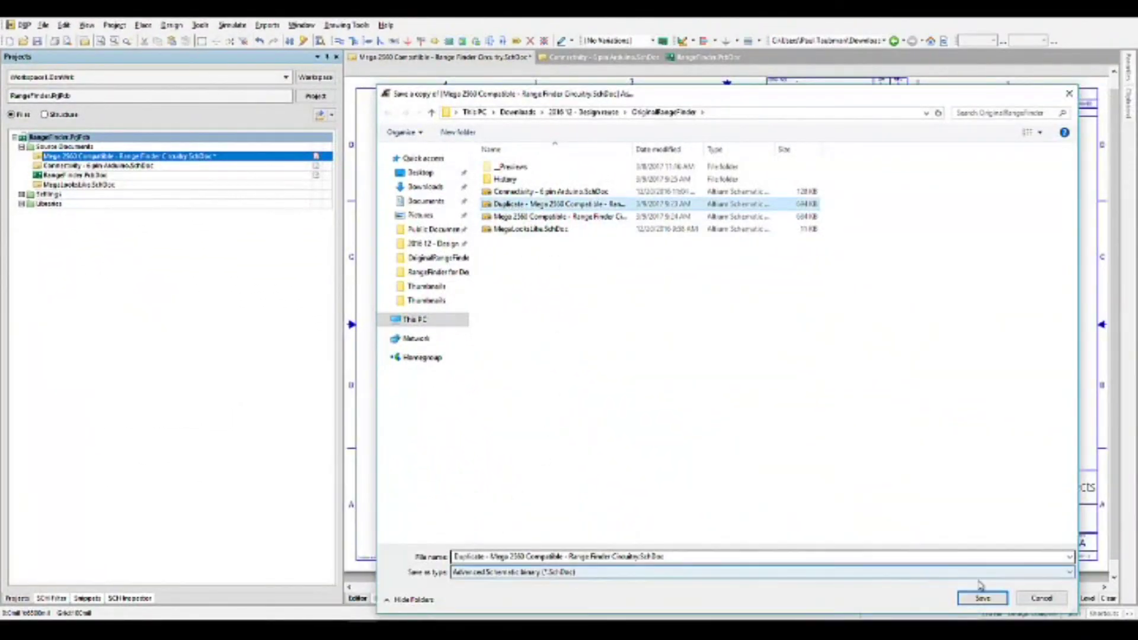
click(970, 601)
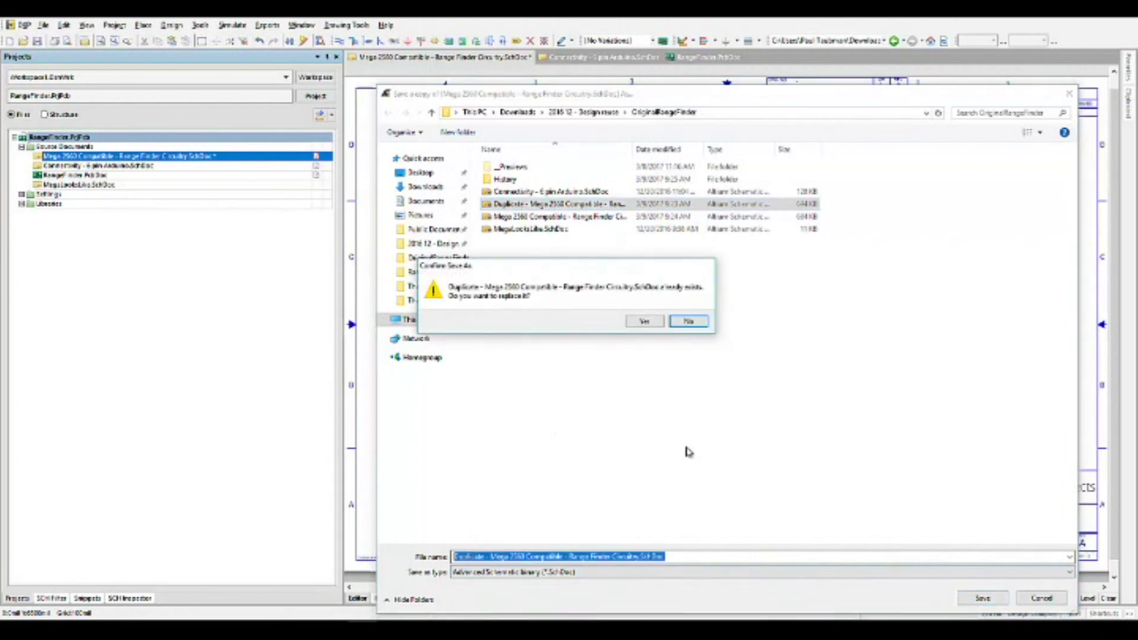
click(641, 323)
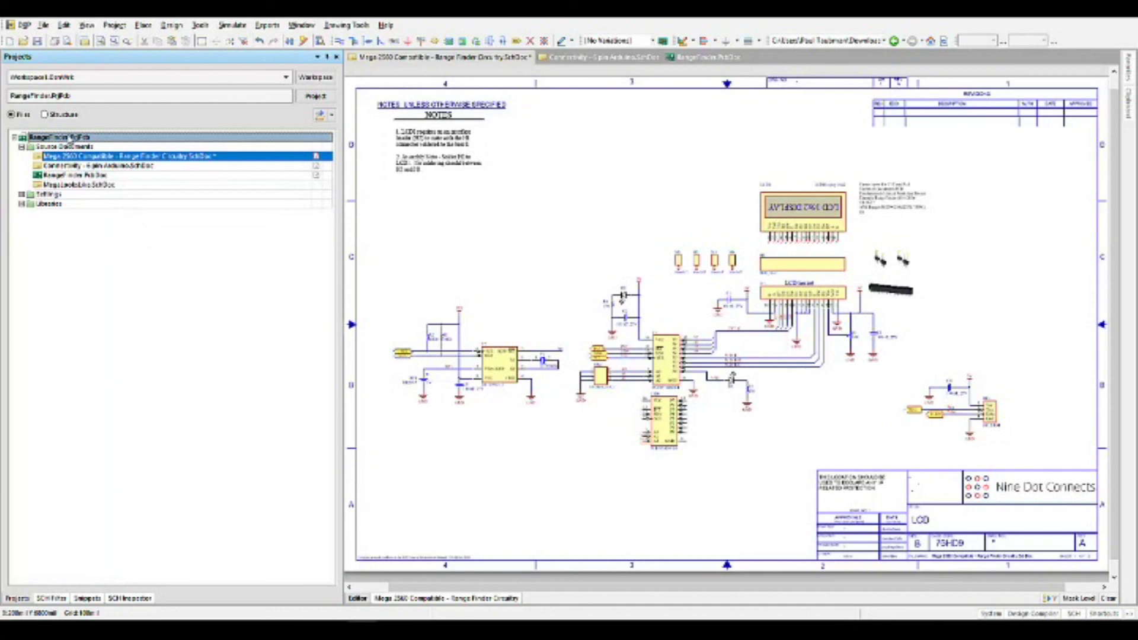
Add the existing Duplicate - Mega 2560 Compatible schematic file to the RangeFinder project.
right_click(58, 138)
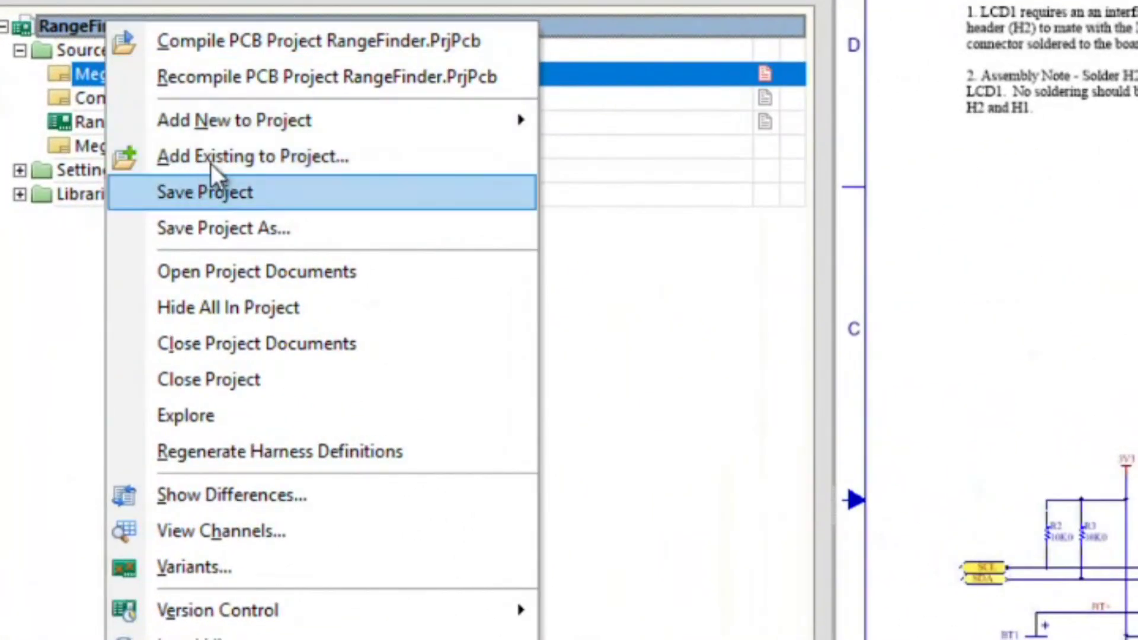
click(223, 158)
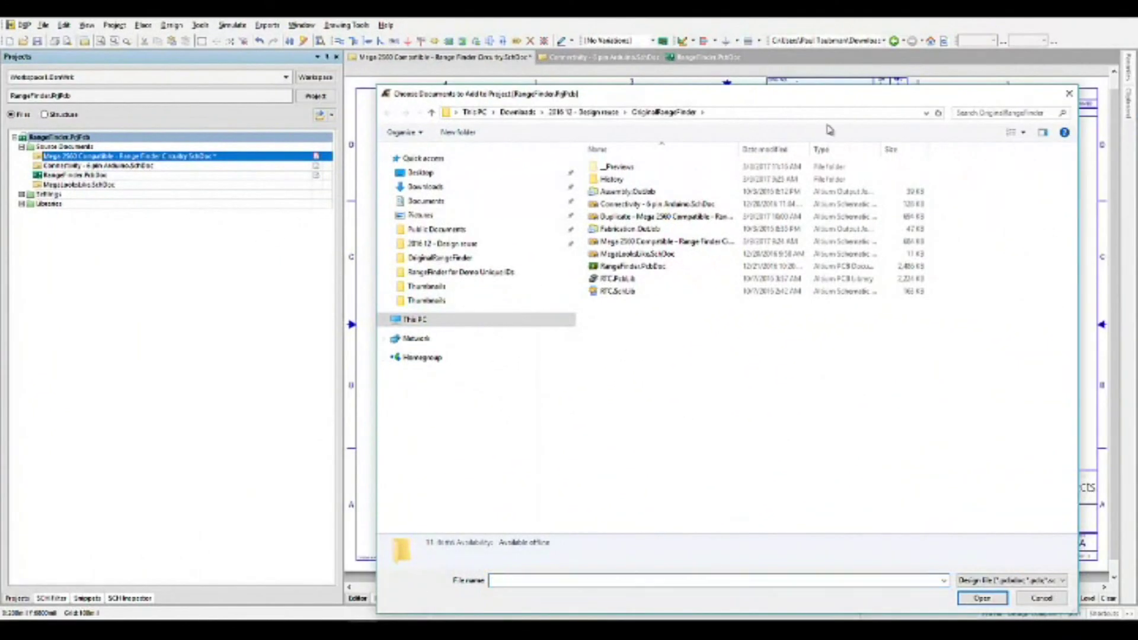
click(609, 217)
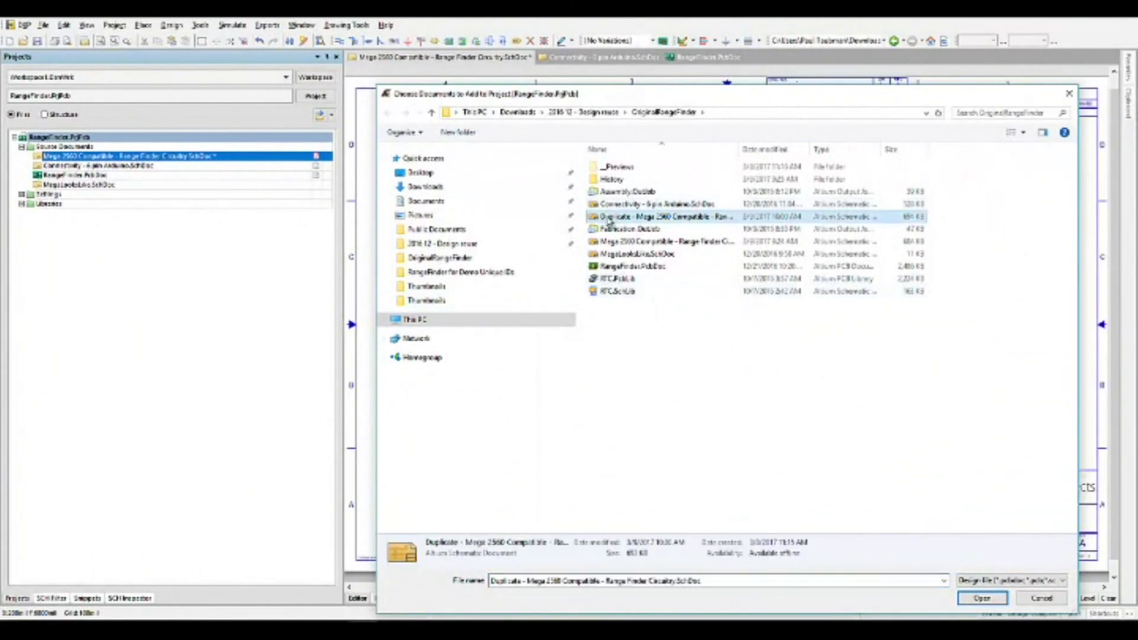
click(981, 599)
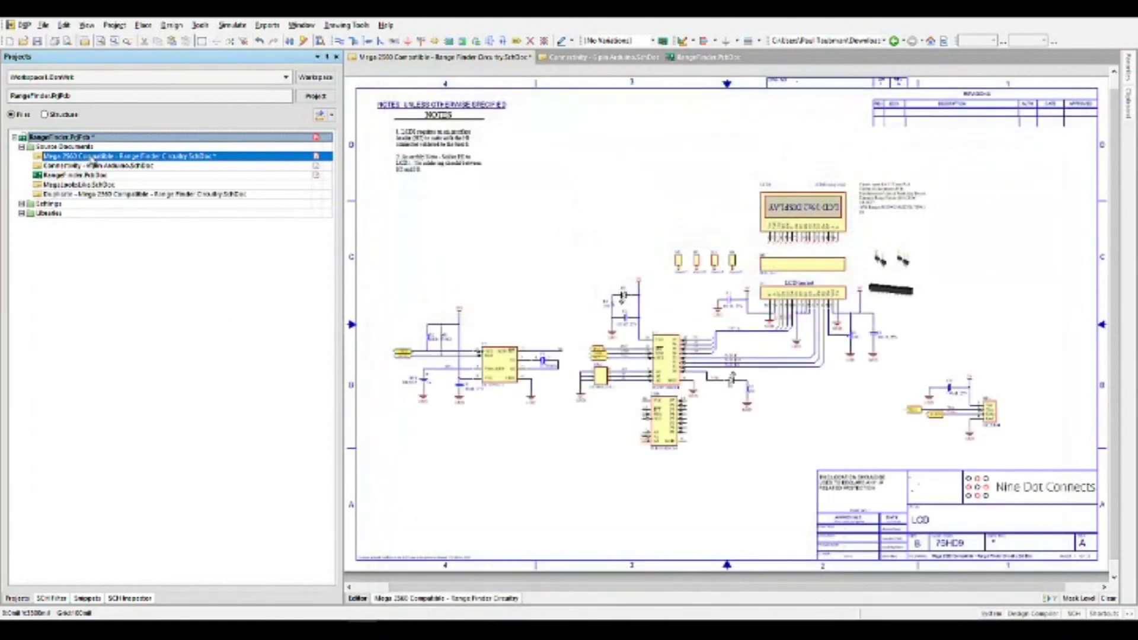
ctrl+scroll(730, 306, up, 3)
Confirm U1's unique ID WHGKJOWG on the original sheet, then open the duplicate sheet.
ctrl+scroll(788, 372, up, 2)
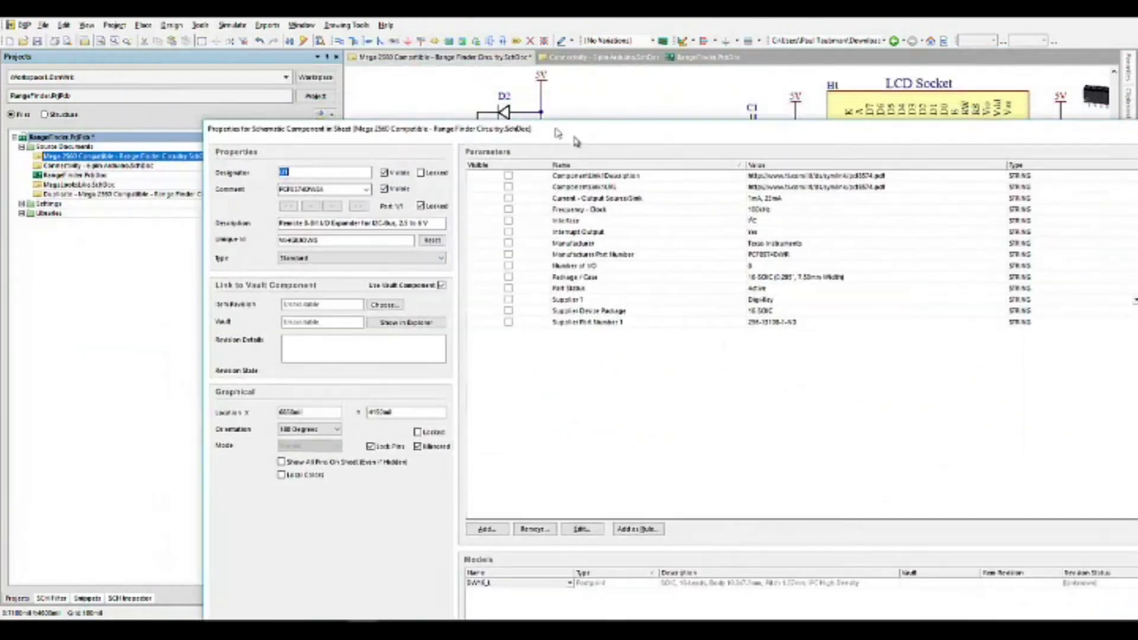
drag(557, 133, 698, 267)
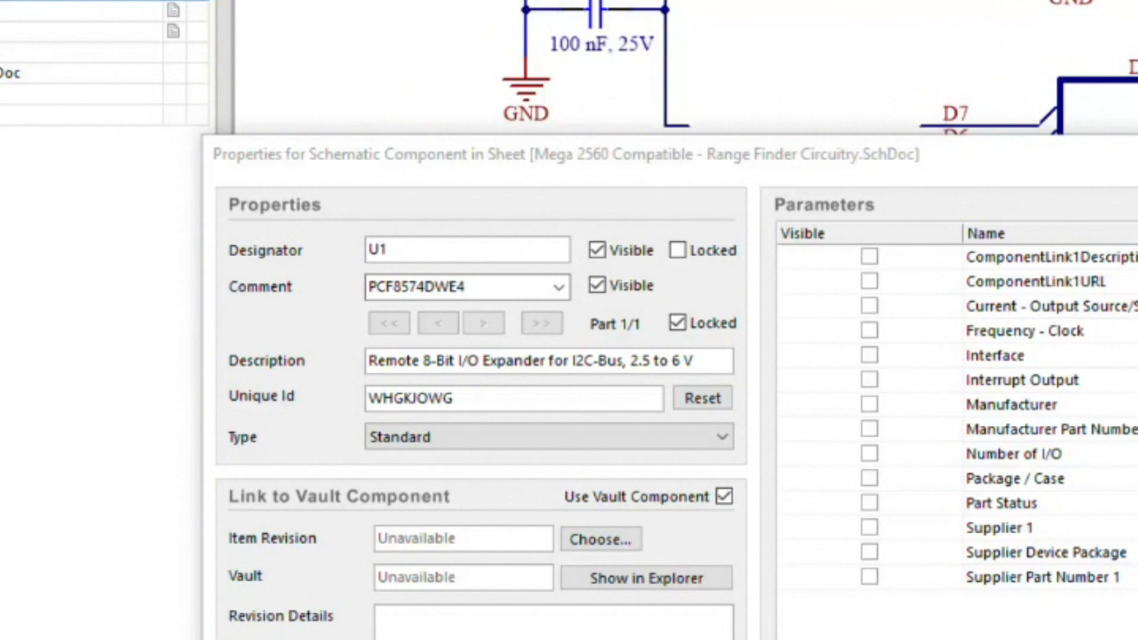
drag(1126, 165, 837, 165)
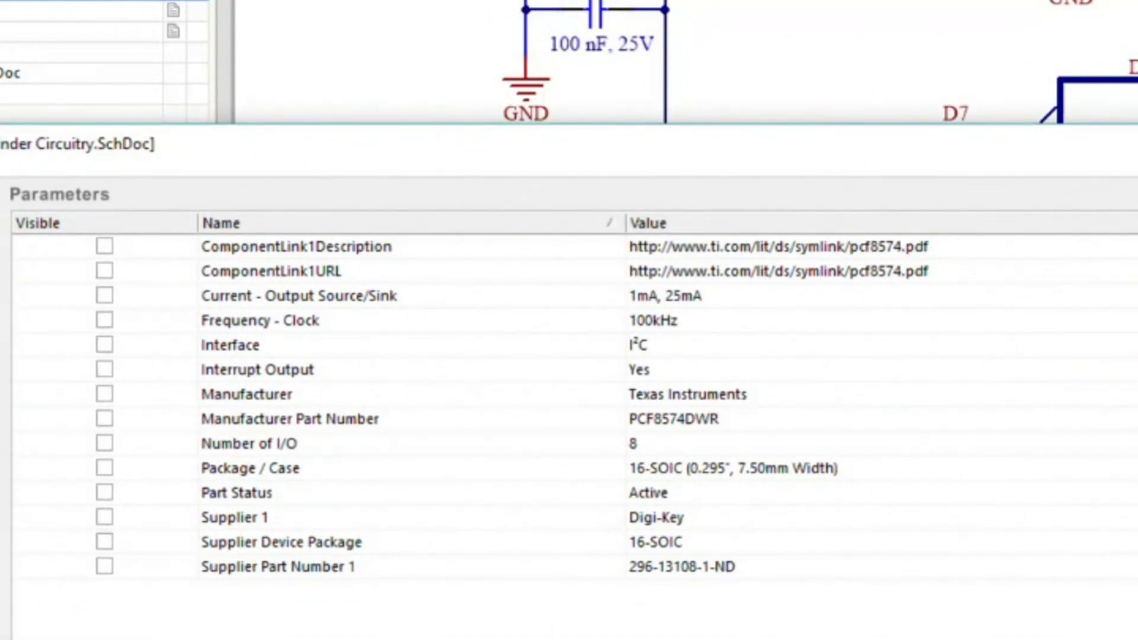
key(Return)
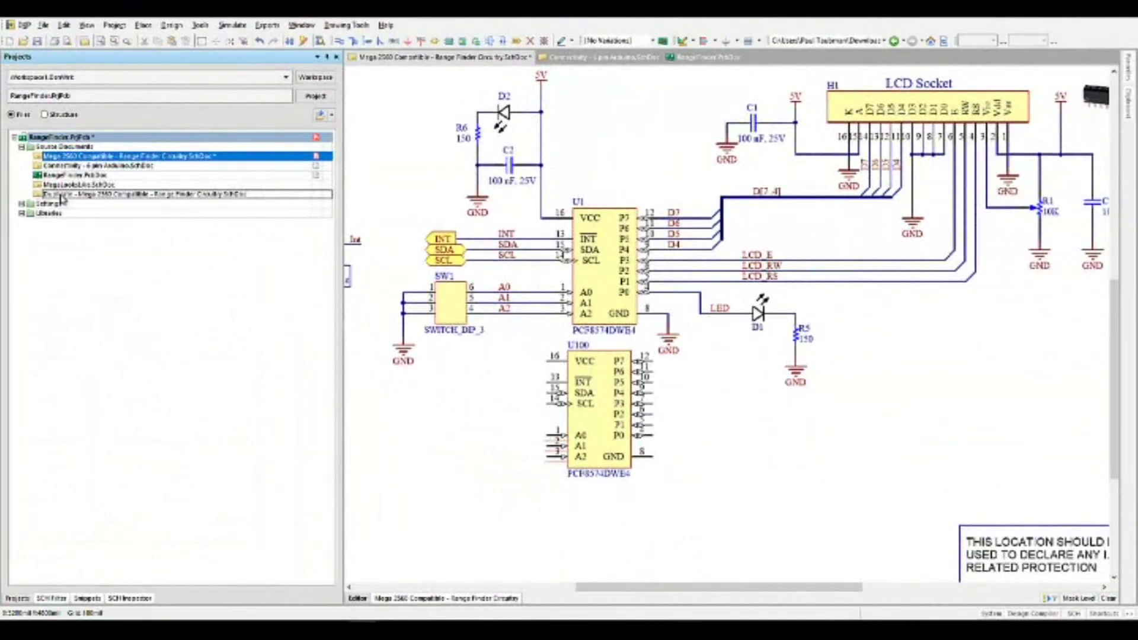
double_click(63, 194)
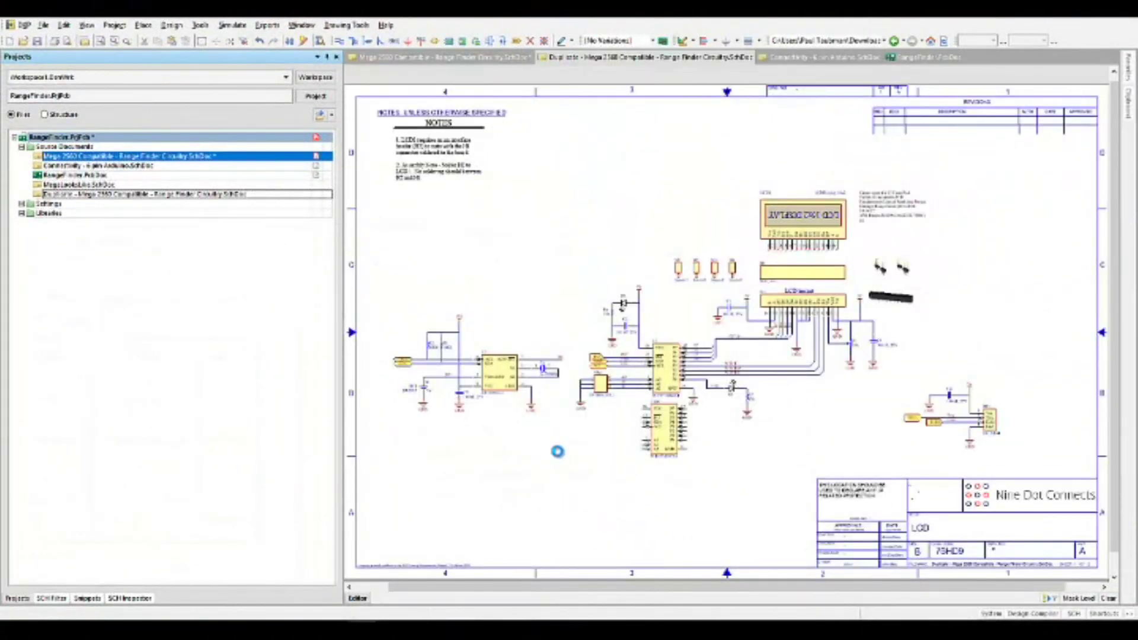
Open U1's properties on the duplicate sheet, showing the same unique ID WHGKJOWG.
ctrl+scroll(559, 453, up, 3)
ctrl+scroll(559, 456, up, 1)
scroll(634, 409, up, 3)
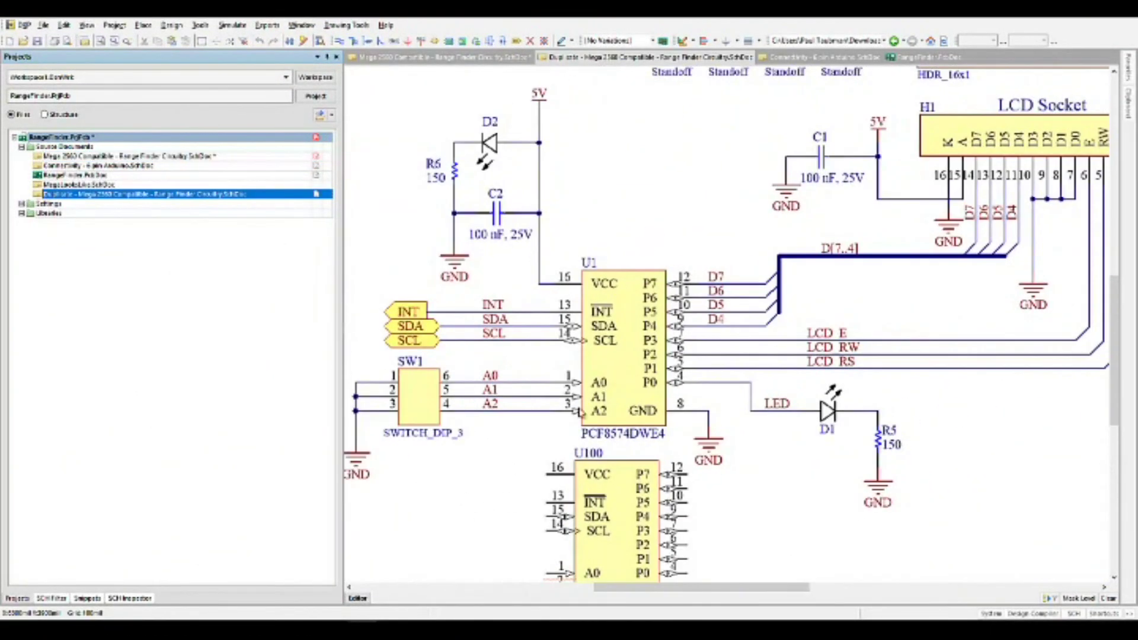
double_click(636, 341)
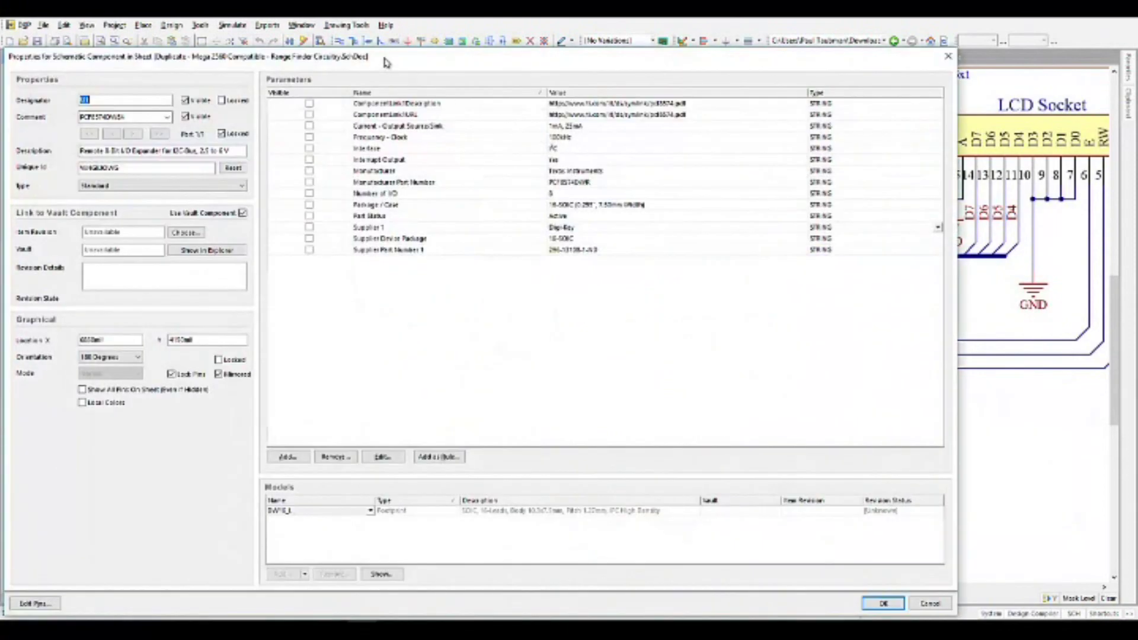
drag(384, 60, 474, 148)
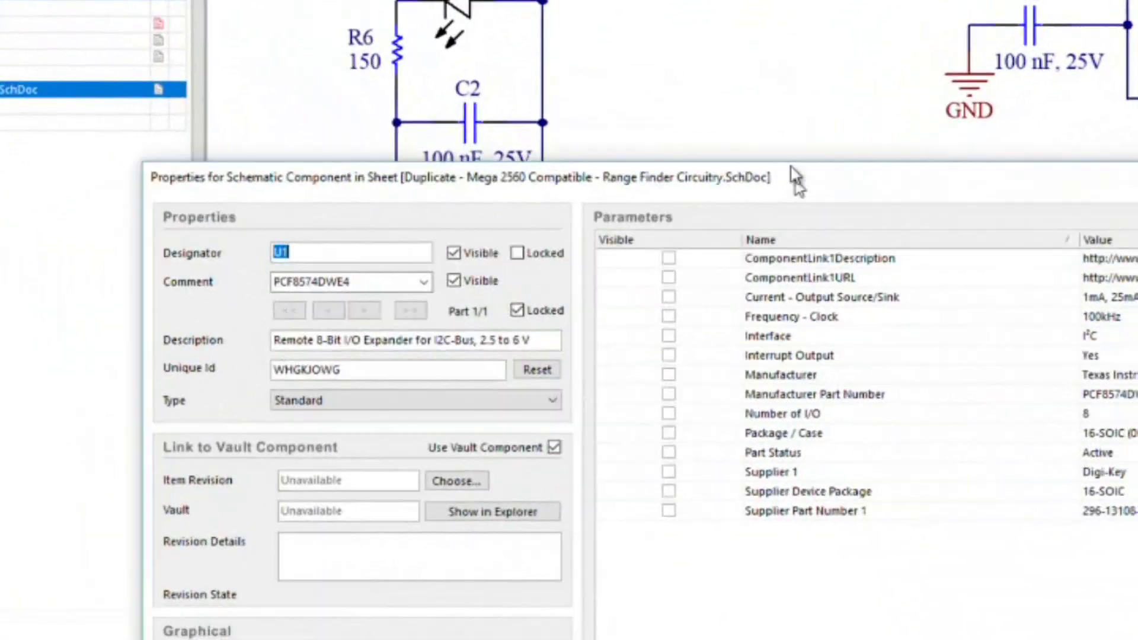
drag(793, 172, 790, 142)
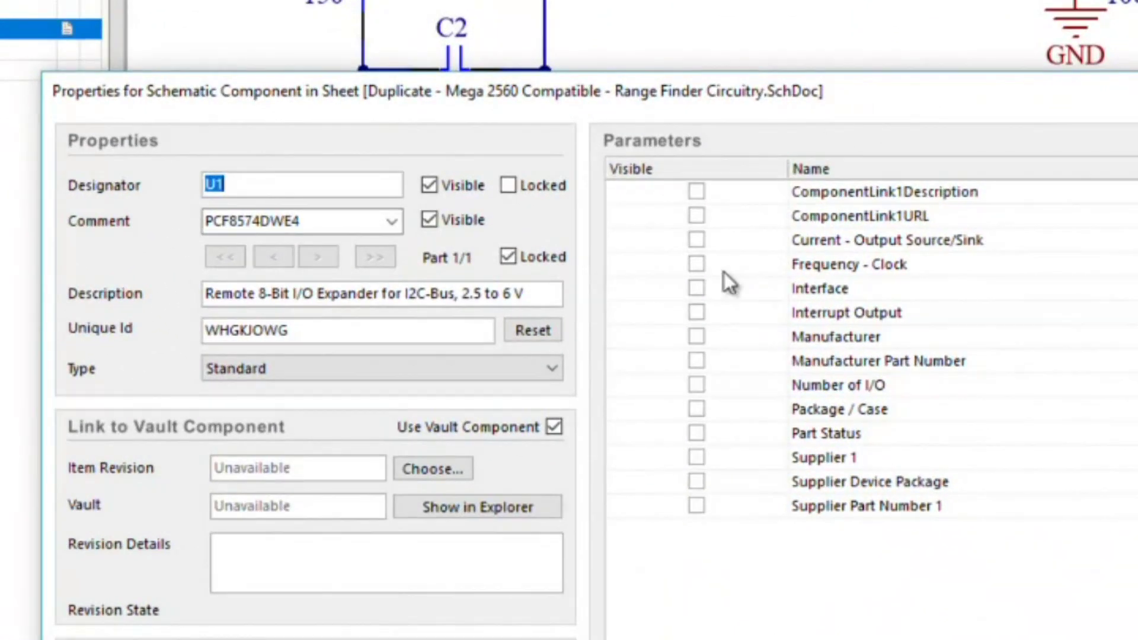
Capture a Snagit screenshot of U1's unique ID and close its properties.
key(Print)
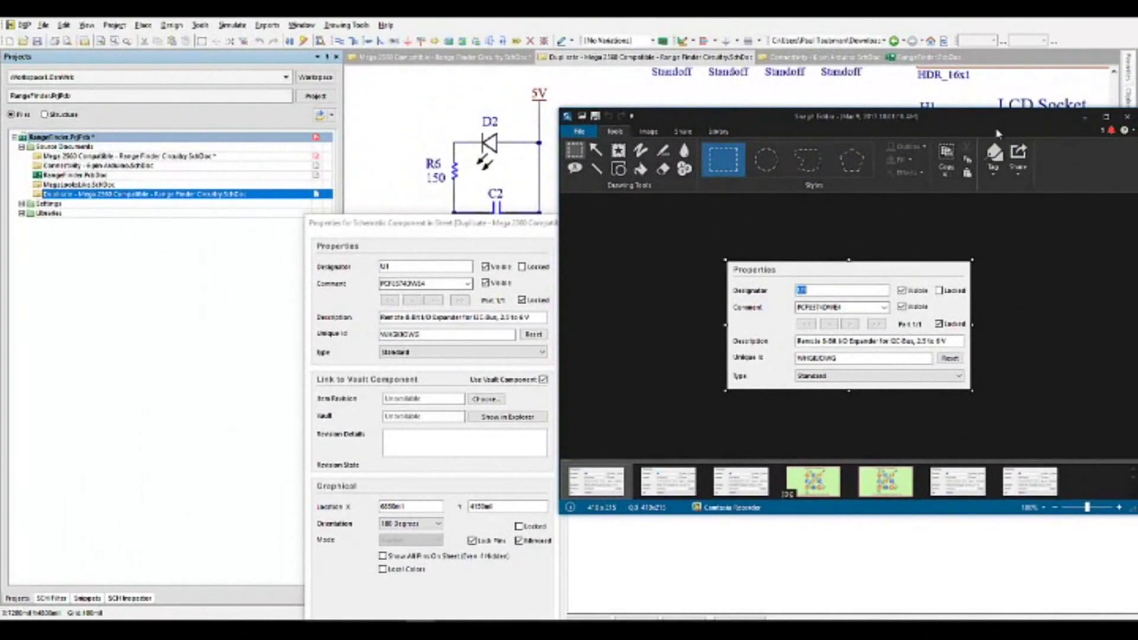
click(1085, 117)
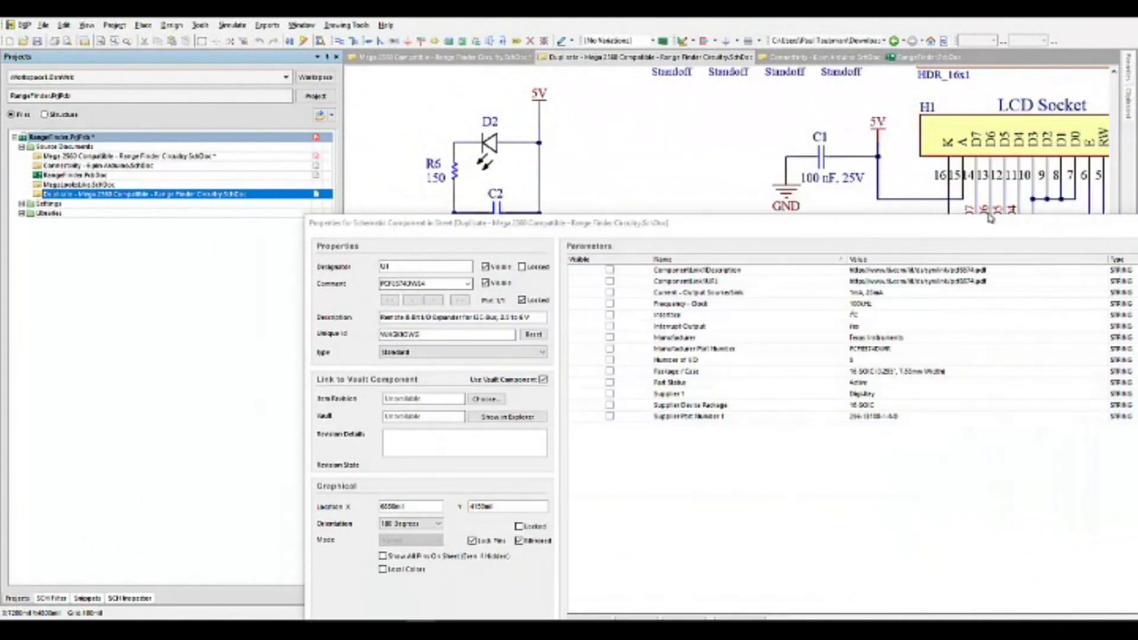
drag(985, 225, 663, 195)
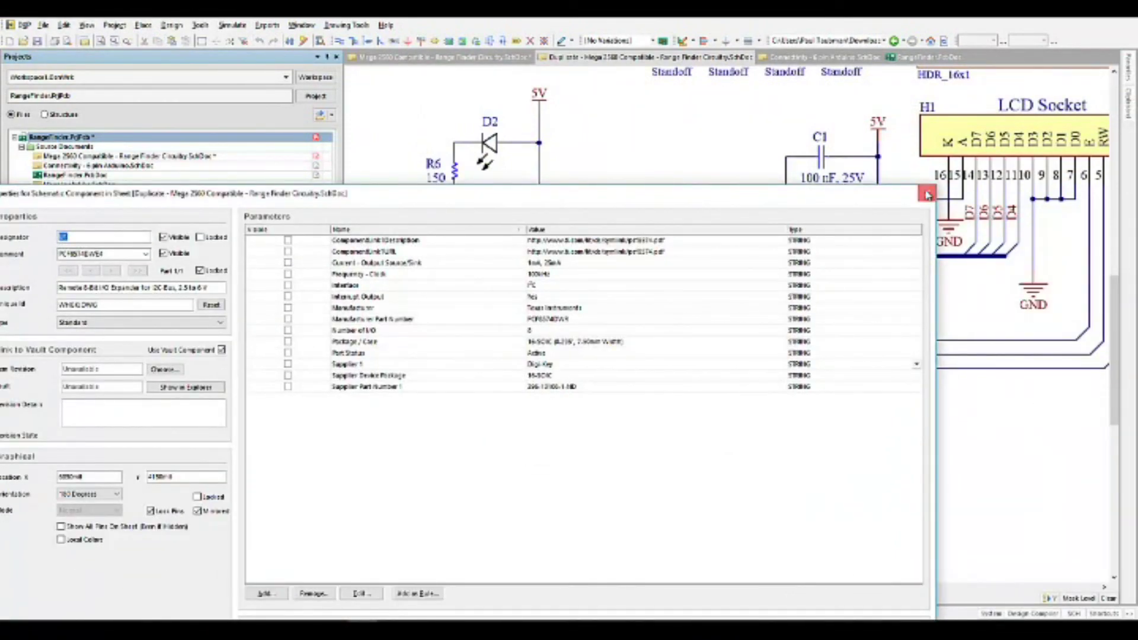
click(926, 194)
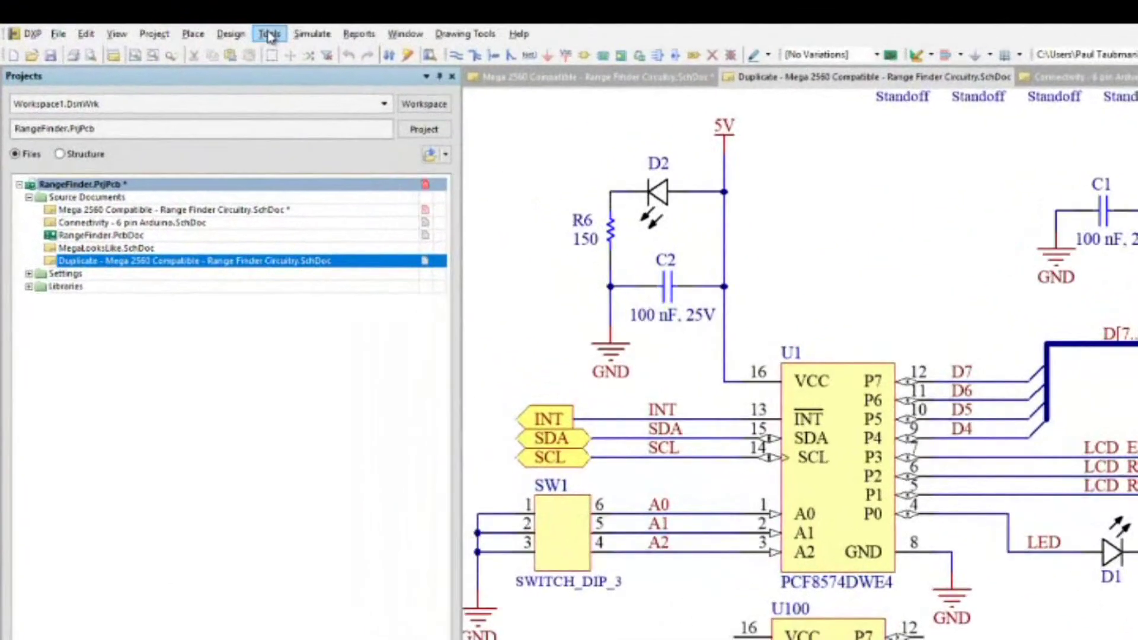
click(269, 34)
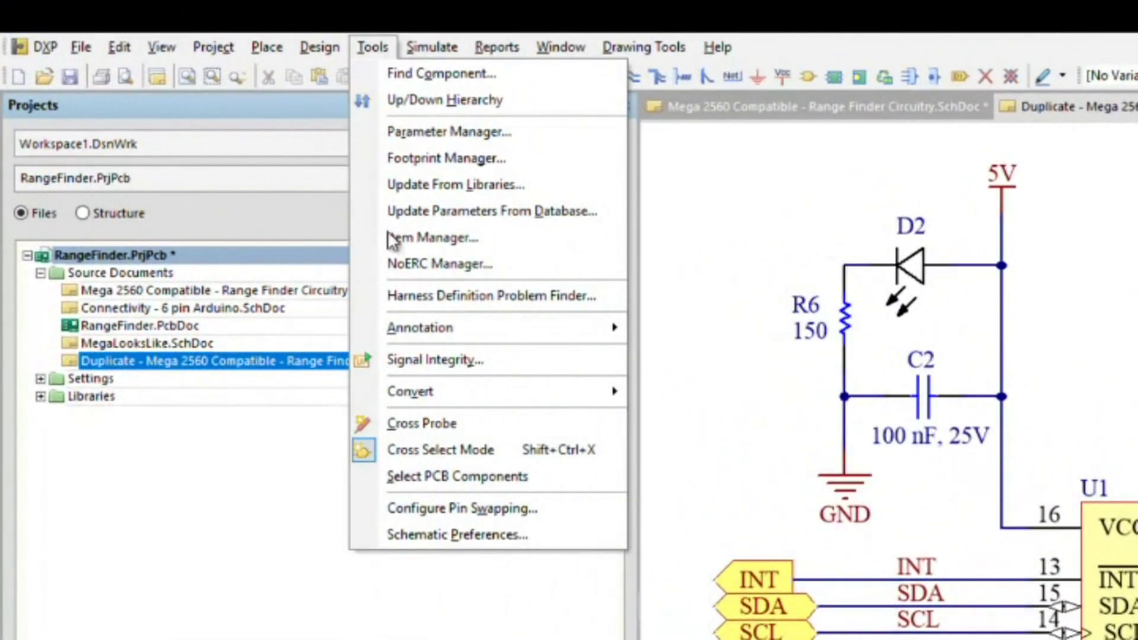
Reset all component unique IDs for just this document, updating 26 parts.
mouse_move(302, 283)
mouse_move(617, 391)
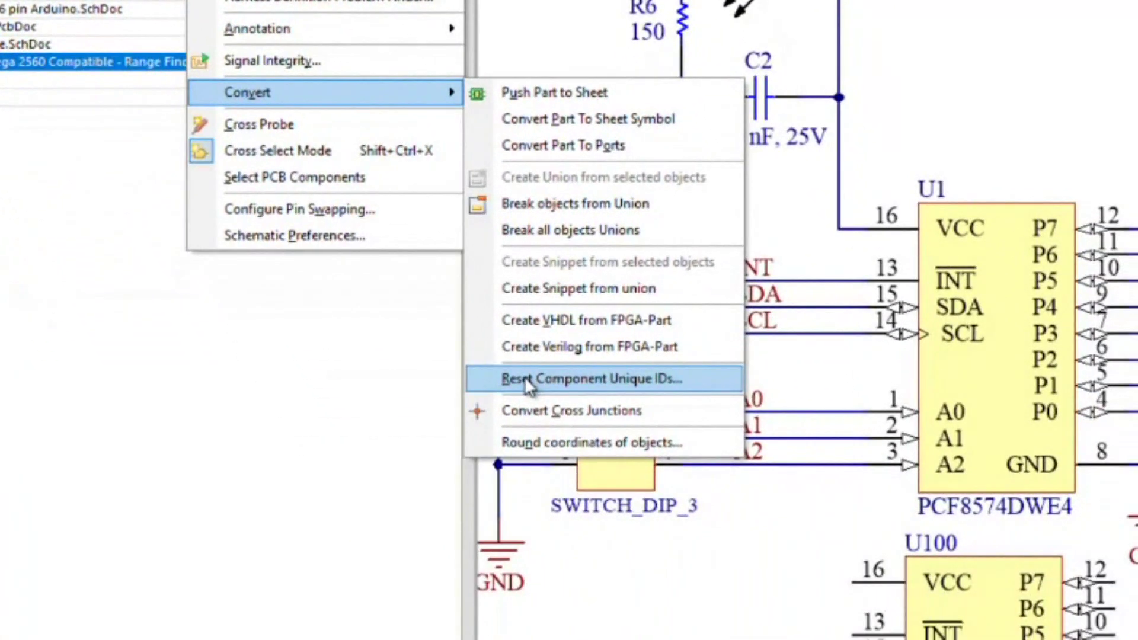
click(527, 379)
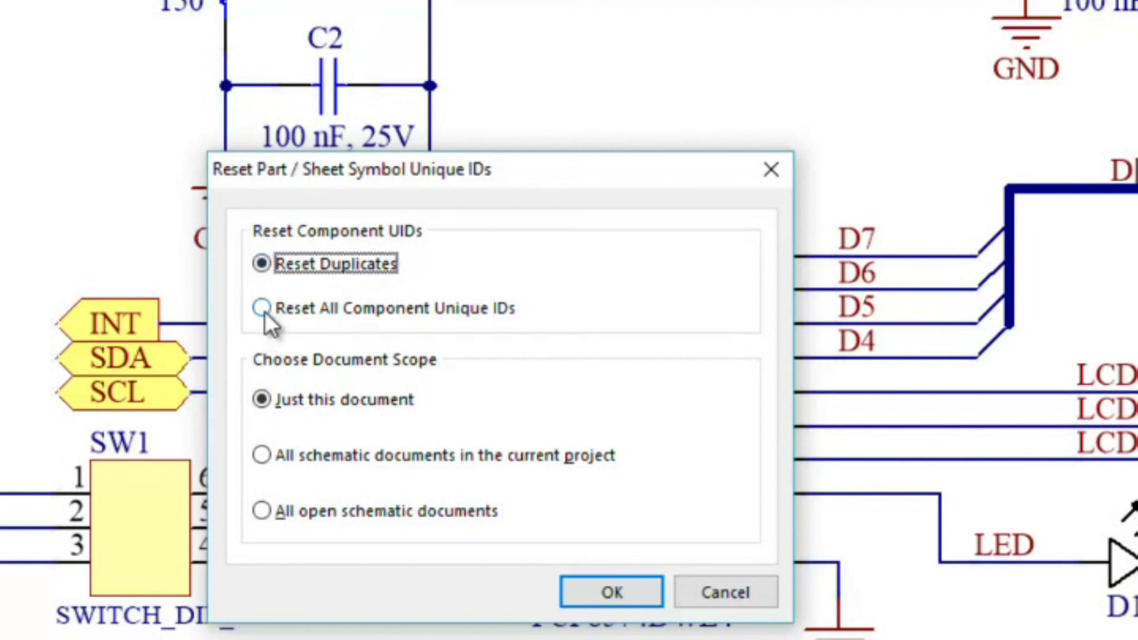
click(284, 309)
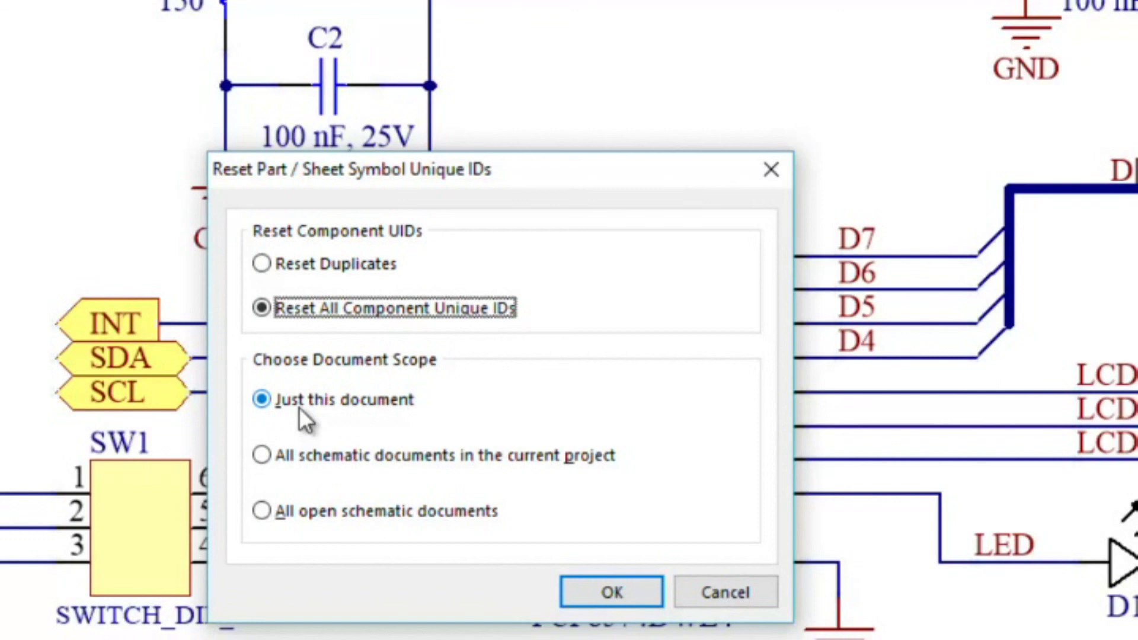
click(620, 596)
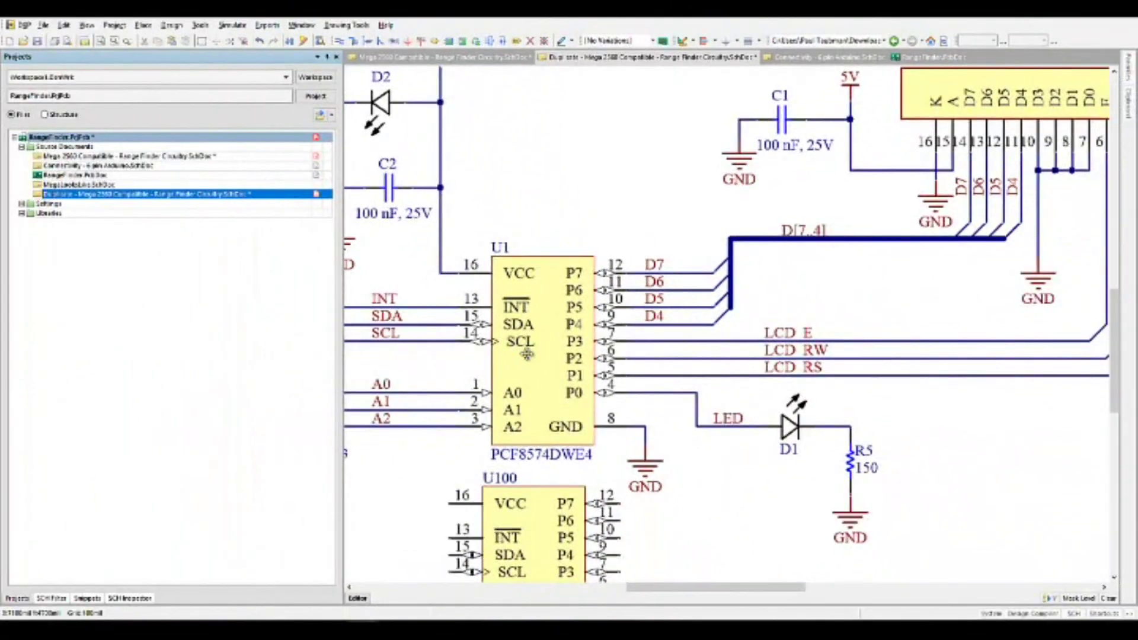
Show duplicate U1's new ID TIJPAFOP beside the captured original WHGKJOWG for comparison.
double_click(499, 366)
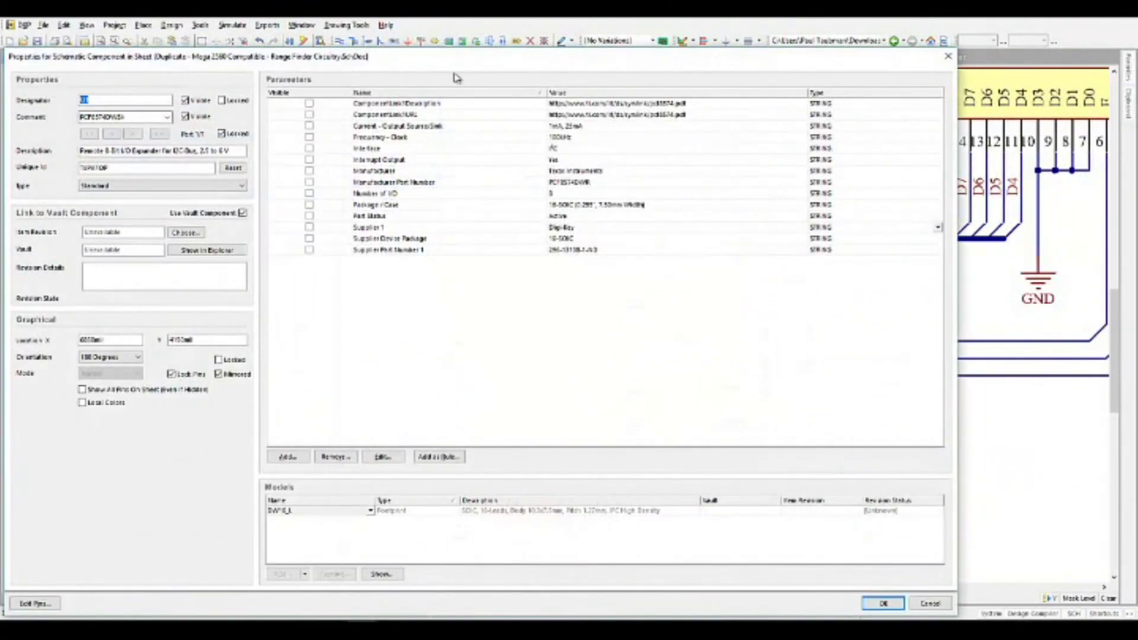
drag(435, 68, 750, 210)
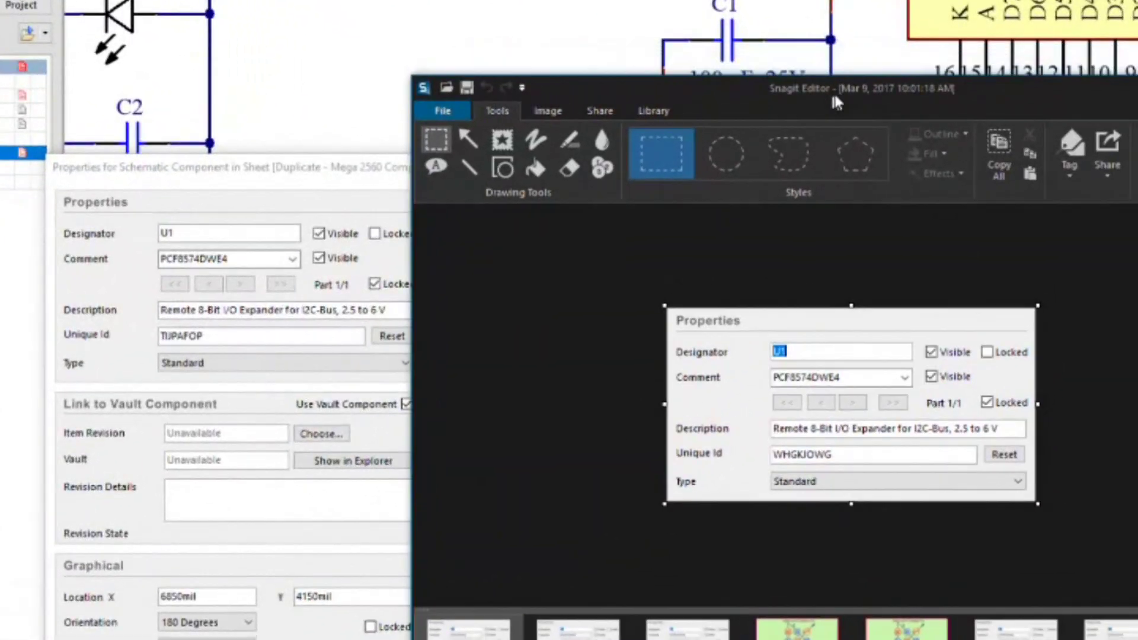
drag(845, 89, 834, 61)
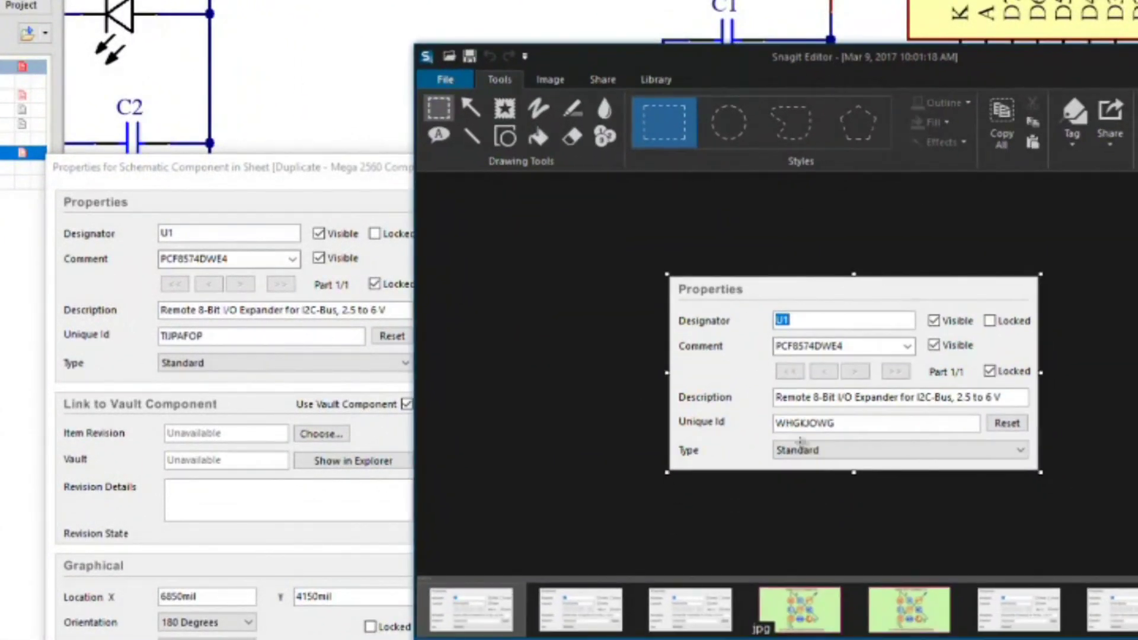